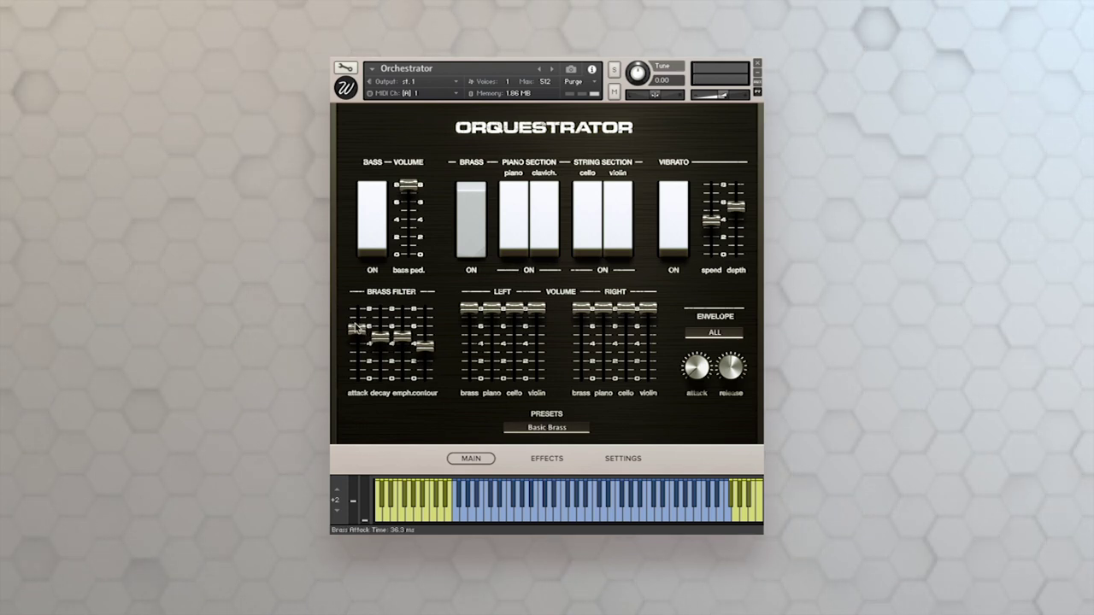
# Shorten the brass filter attack and switch the bass section on alongside the brass.
pyautogui.moveTo(357, 329)
pyautogui.mouseDown()
pyautogui.moveTo(357, 371)
pyautogui.moveTo(353, 333)
pyautogui.mouseUp()
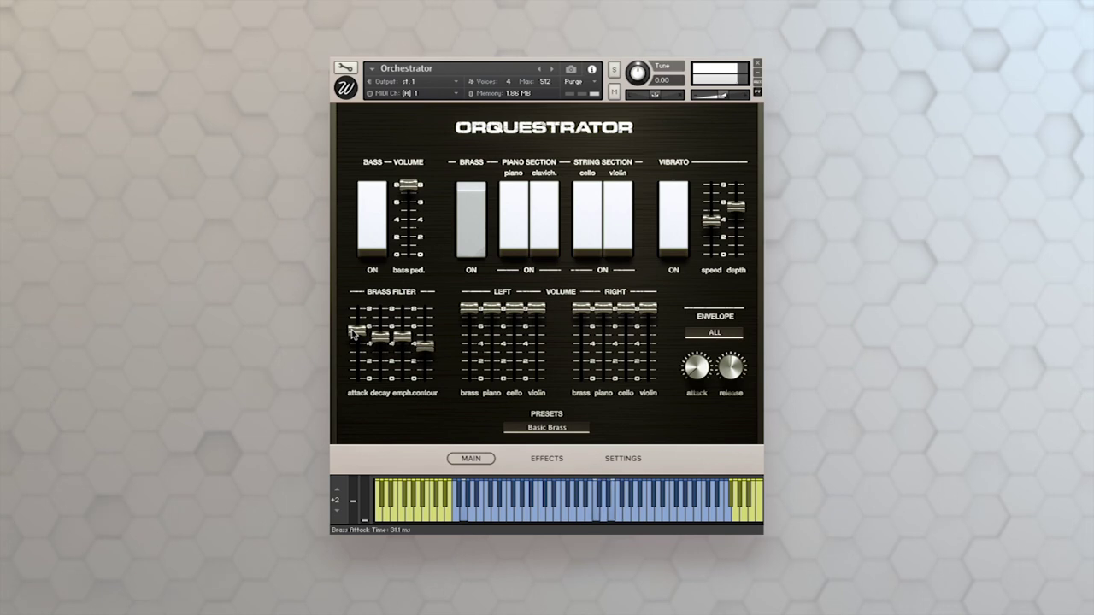
pyautogui.click(464, 194)
pyautogui.click(464, 194)
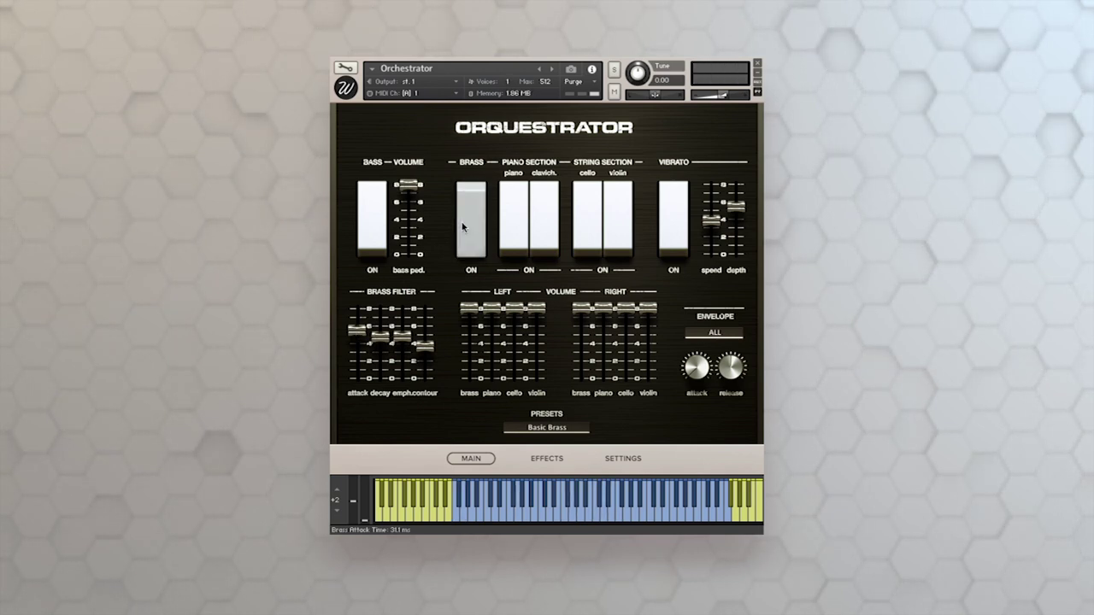
pyautogui.click(383, 235)
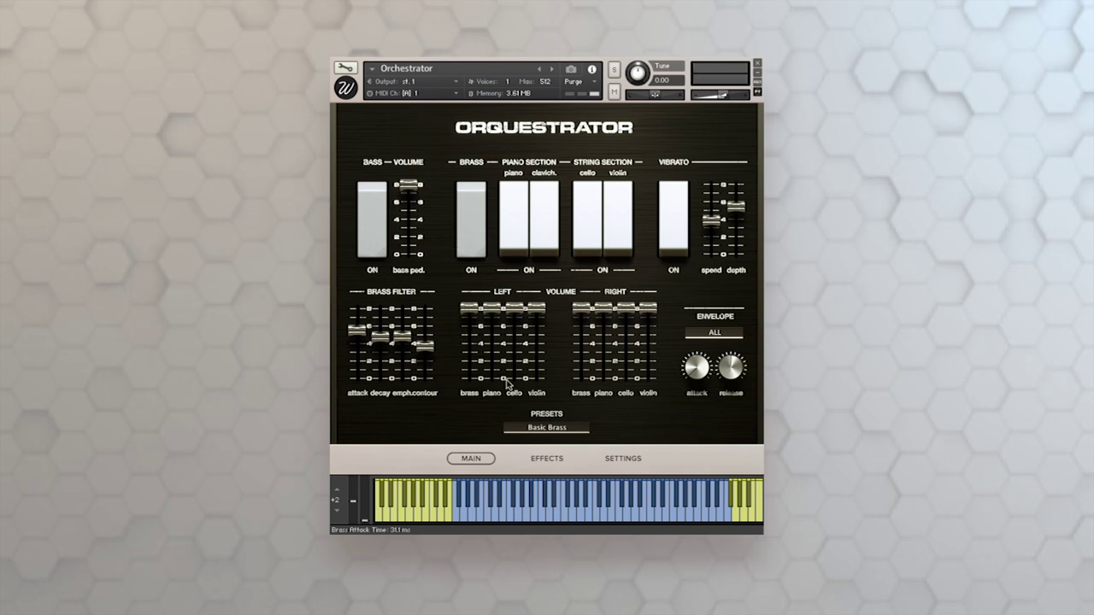
# Load the Clavichord preset and swap the clavichord layer for the piano layer.
pyautogui.click(547, 427)
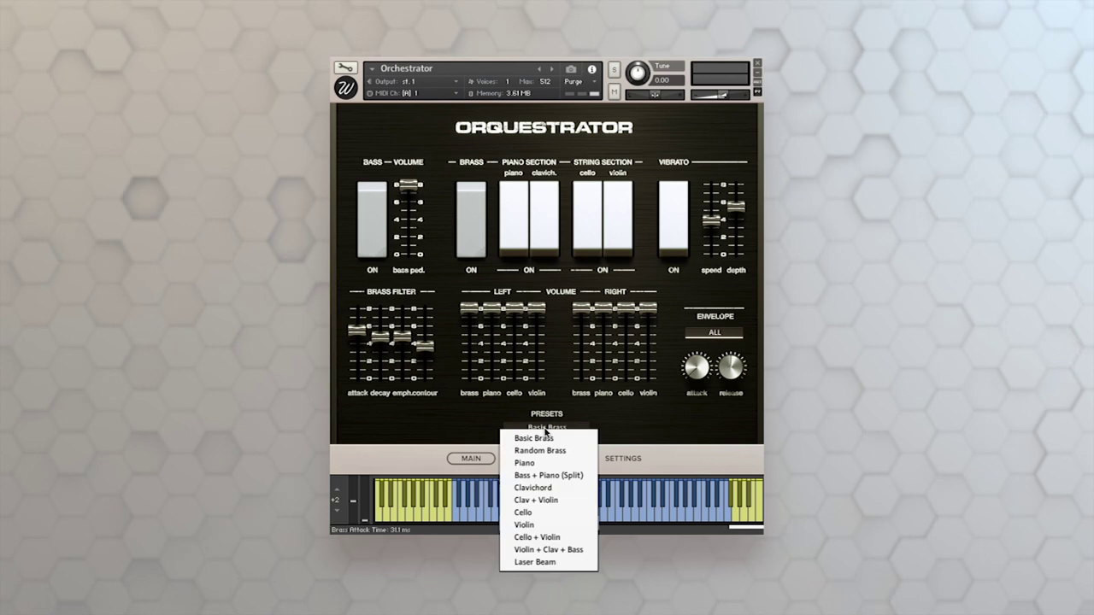
pyautogui.click(547, 487)
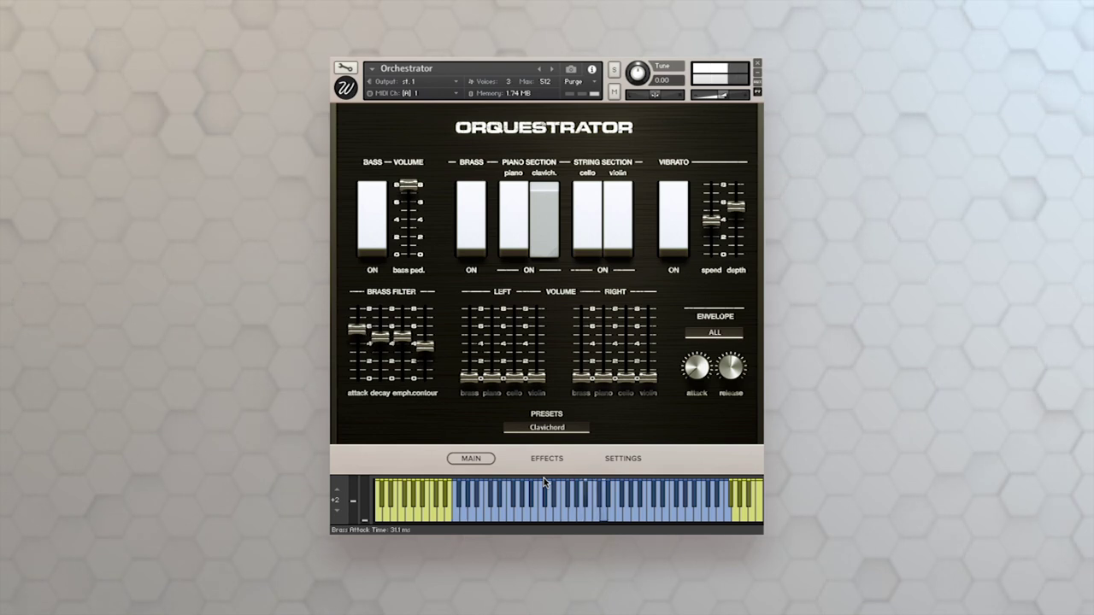
pyautogui.click(547, 192)
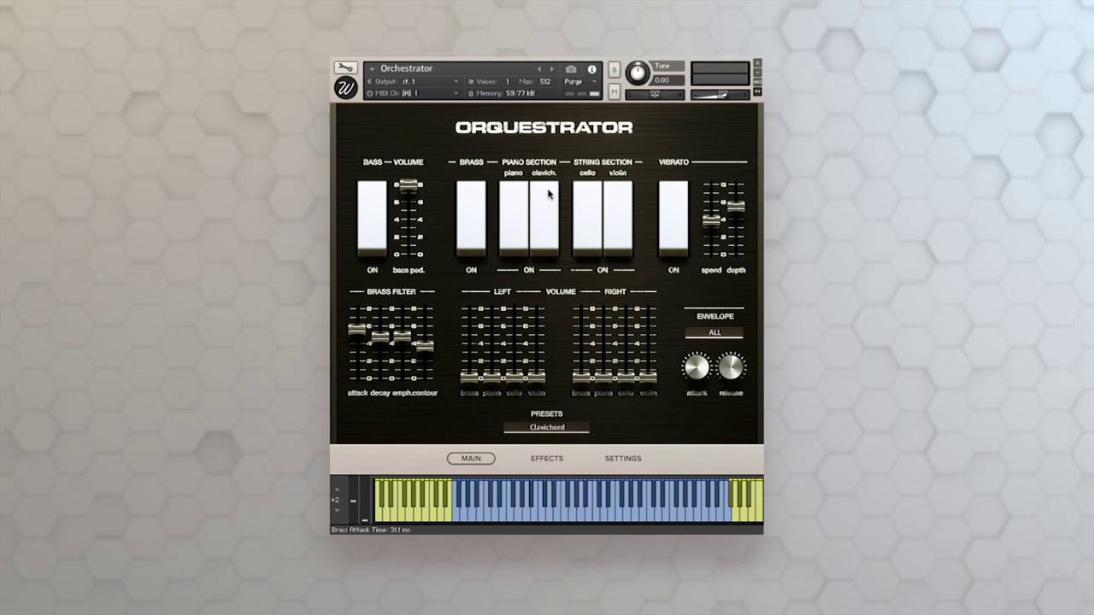
pyautogui.click(515, 213)
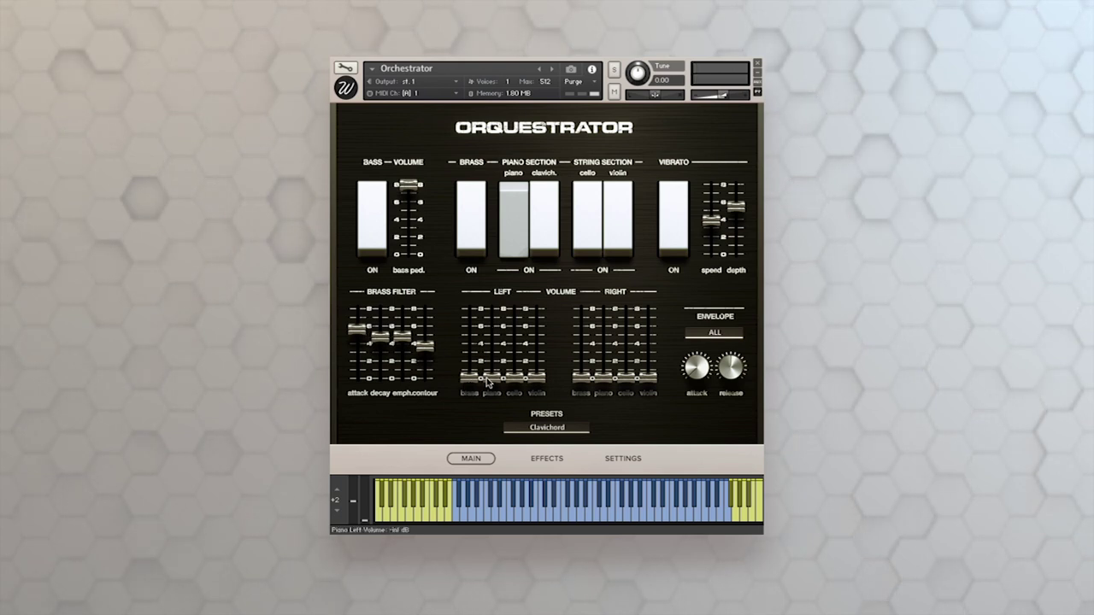
# Raise the piano left and right volumes to about −10.2 and −7.9 dB, briefly adding the clavichord.
pyautogui.moveTo(492, 377); pyautogui.dragTo(503, 345)
pyautogui.moveTo(605, 379); pyautogui.dragTo(610, 301)
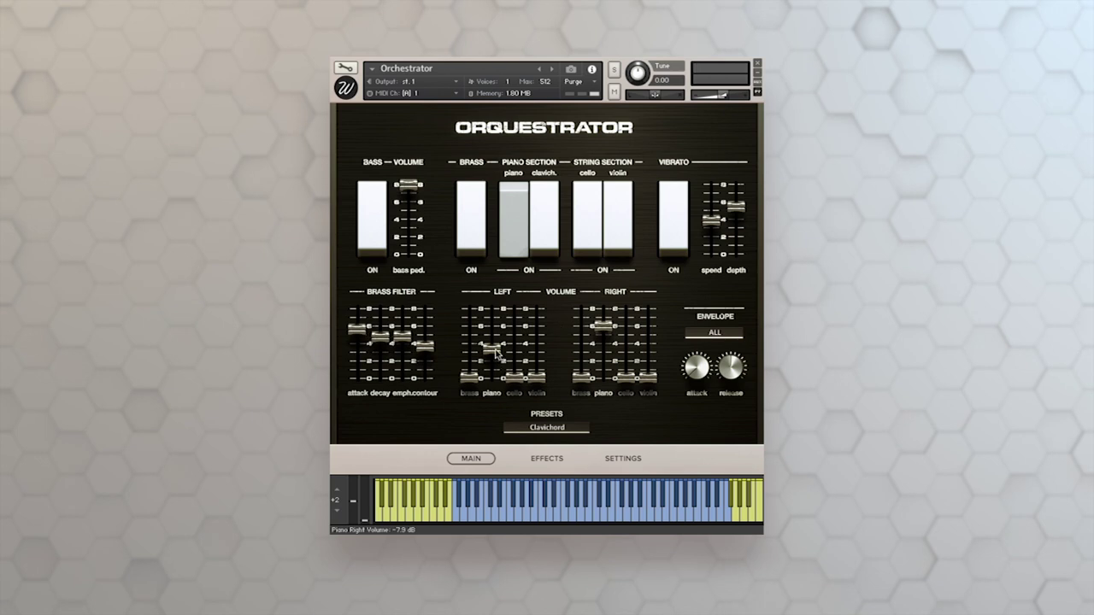
pyautogui.moveTo(496, 350); pyautogui.dragTo(502, 322)
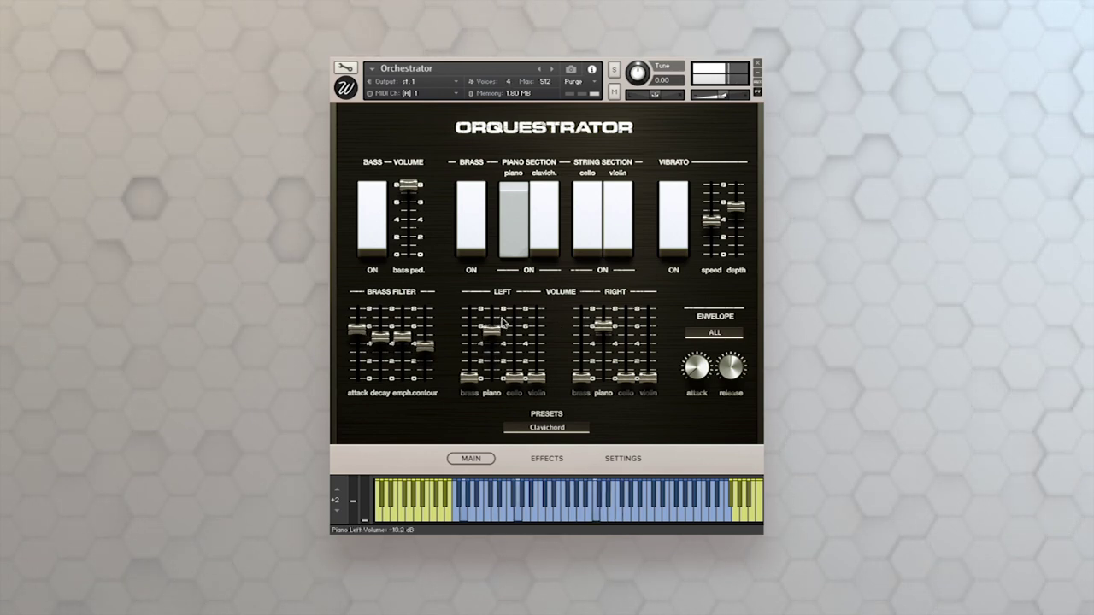
pyautogui.click(542, 242)
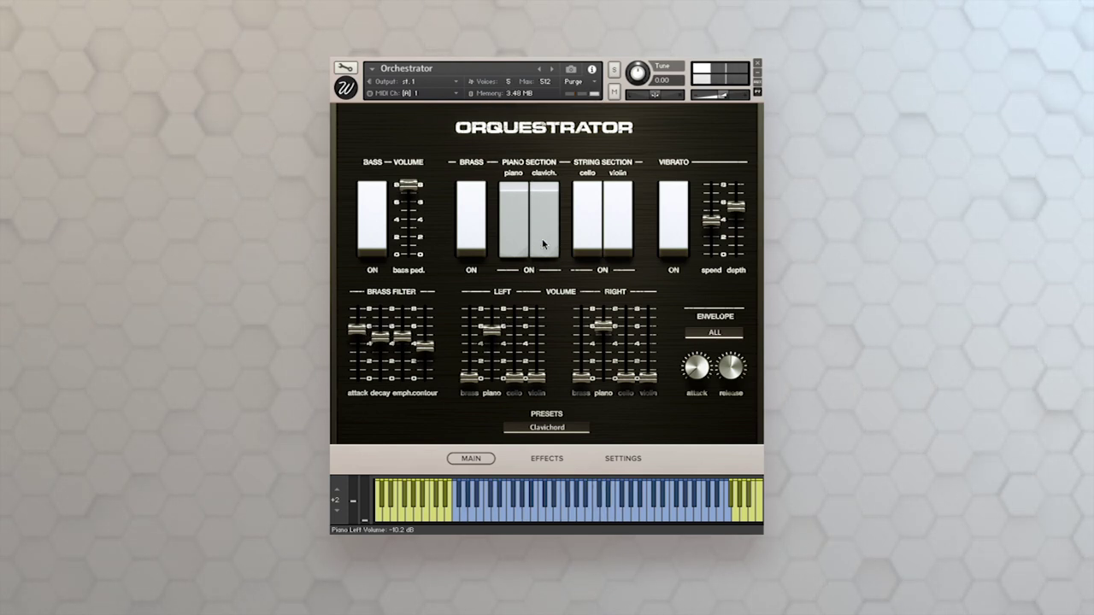
pyautogui.click(544, 239)
# Turn the piano layer off and switch on the cello, violin and vibrato.
pyautogui.click(515, 226)
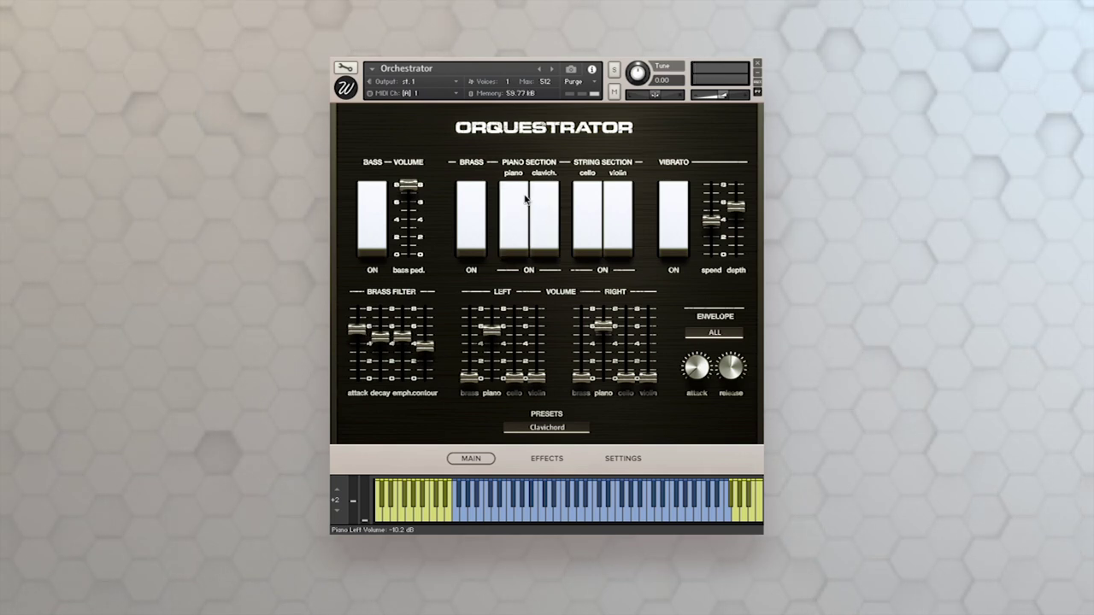
pyautogui.click(594, 226)
pyautogui.click(618, 226)
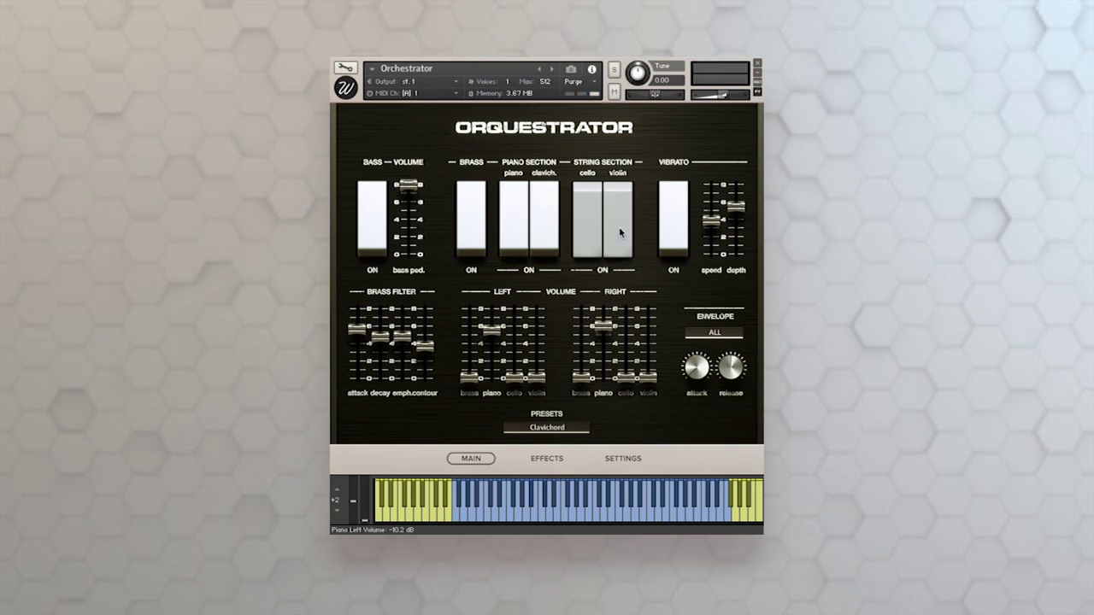
pyautogui.click(676, 233)
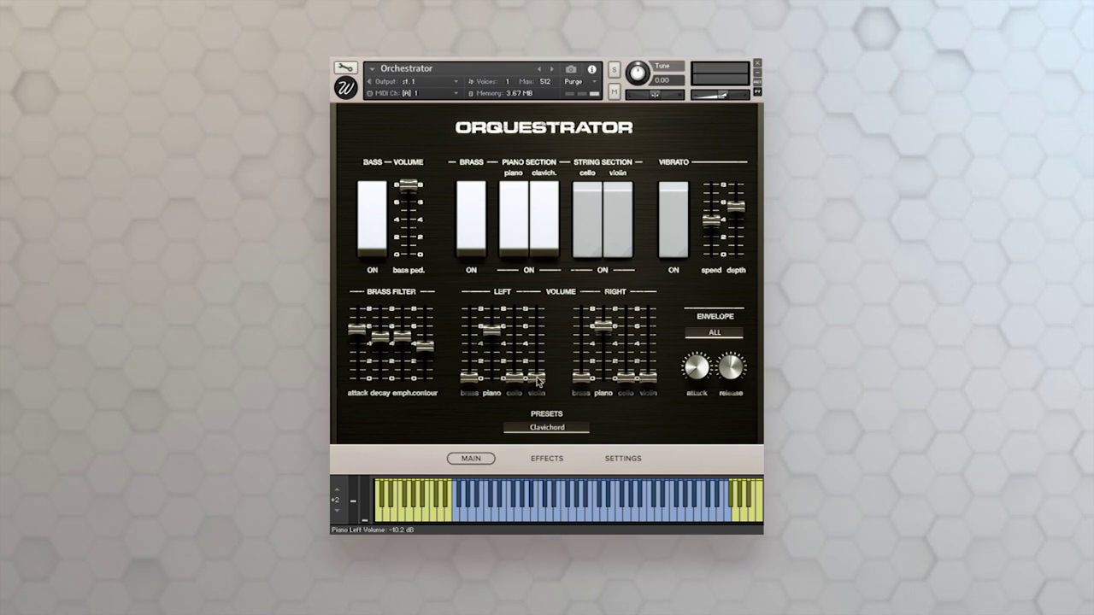
# Raise the cello and violin left/right volumes, violin ending at −0.6 and −6.5 dB.
pyautogui.moveTo(537, 378); pyautogui.dragTo(515, 352)
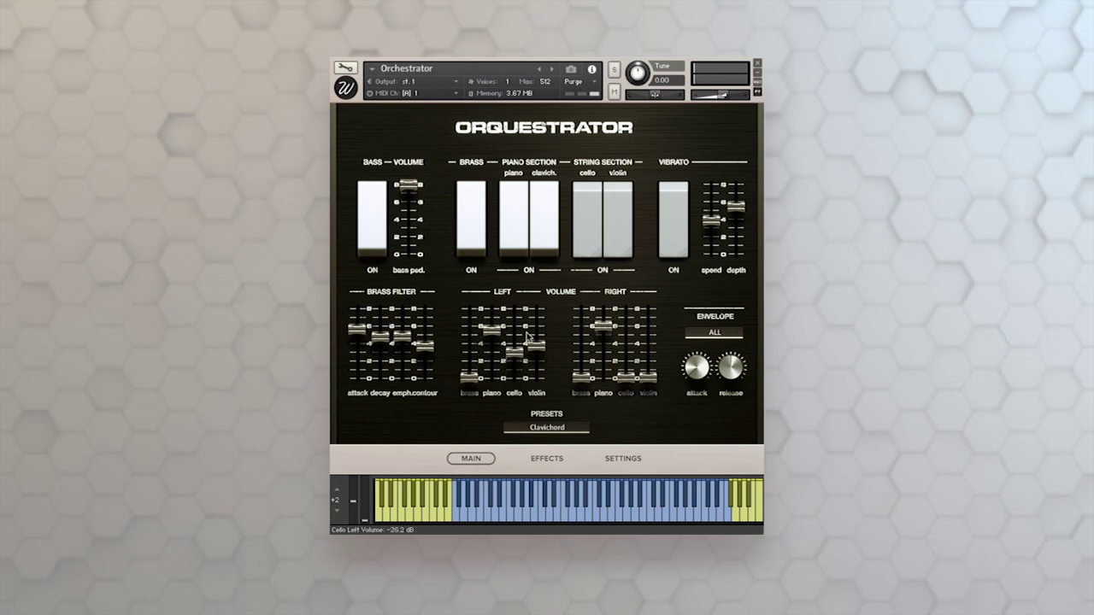
pyautogui.moveTo(626, 377); pyautogui.dragTo(648, 344)
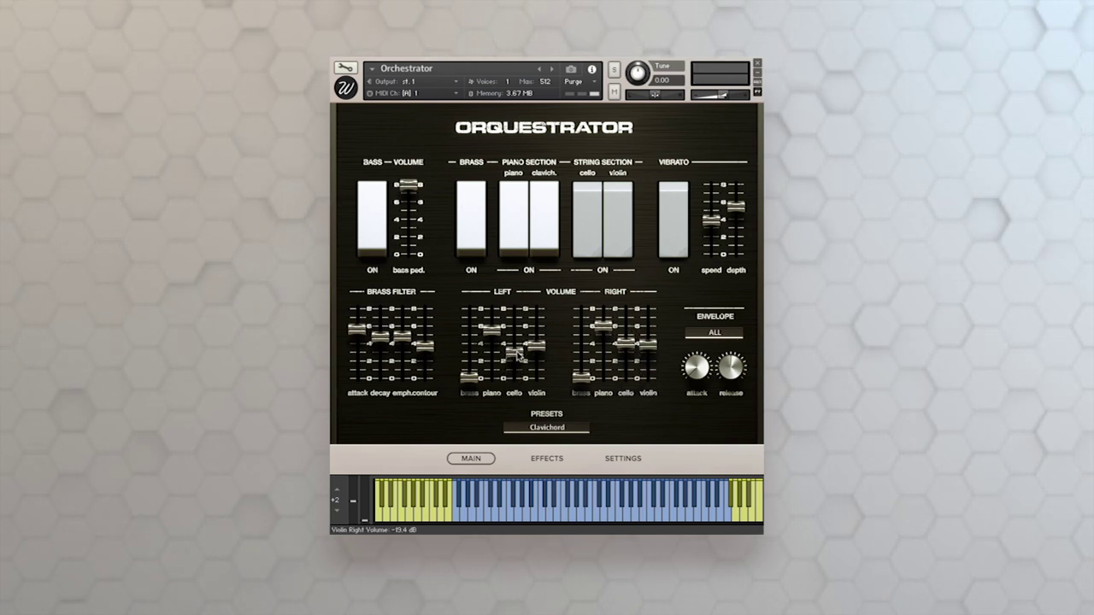
pyautogui.moveTo(517, 355); pyautogui.dragTo(517, 349)
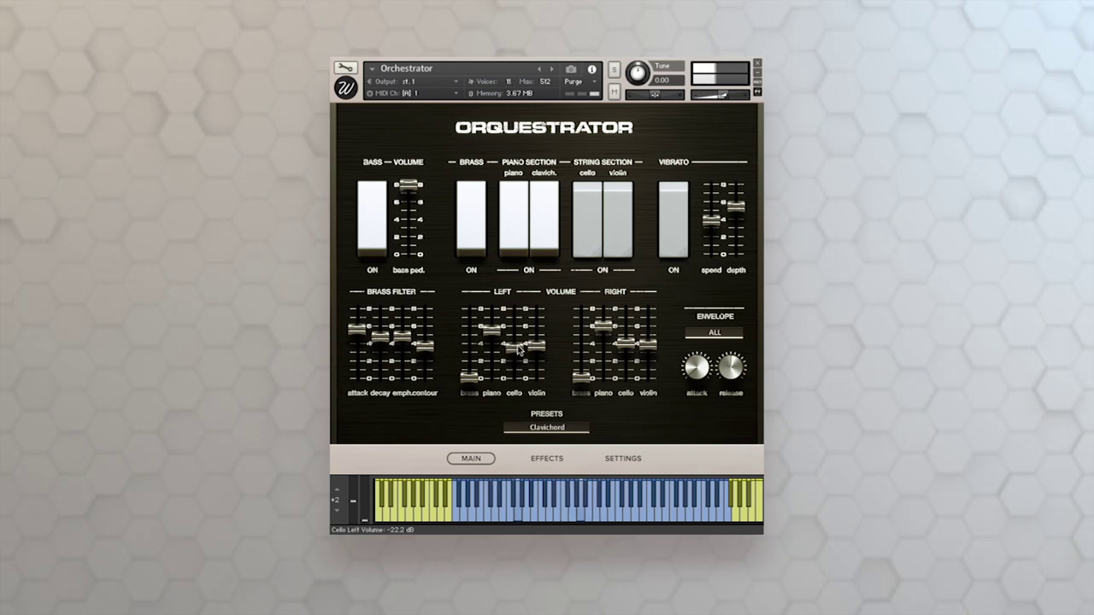
pyautogui.moveTo(539, 346); pyautogui.dragTo(539, 320)
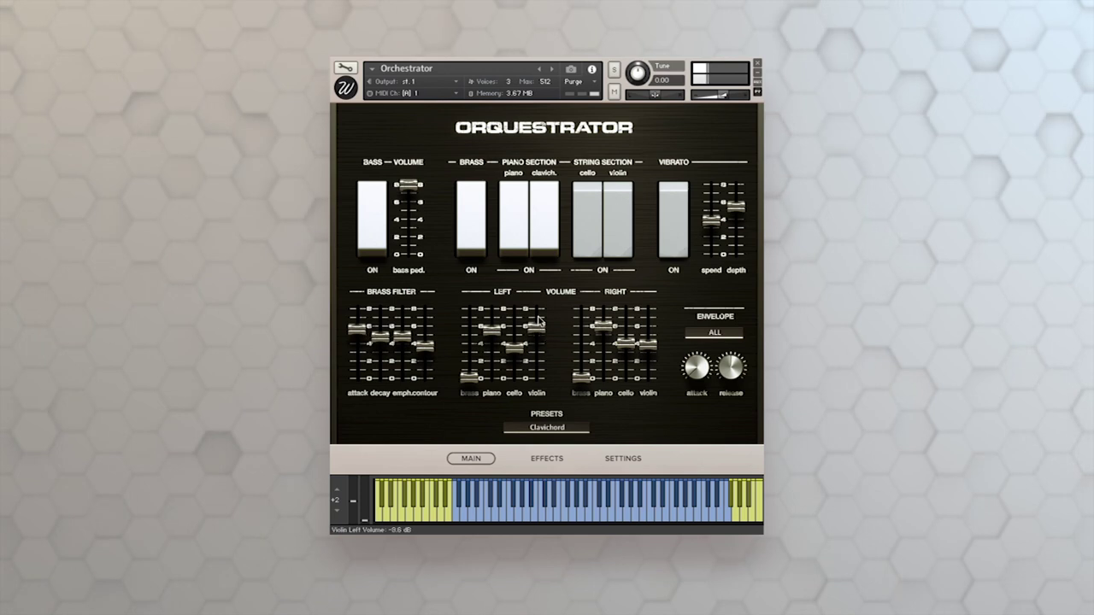
pyautogui.moveTo(649, 345); pyautogui.dragTo(656, 313)
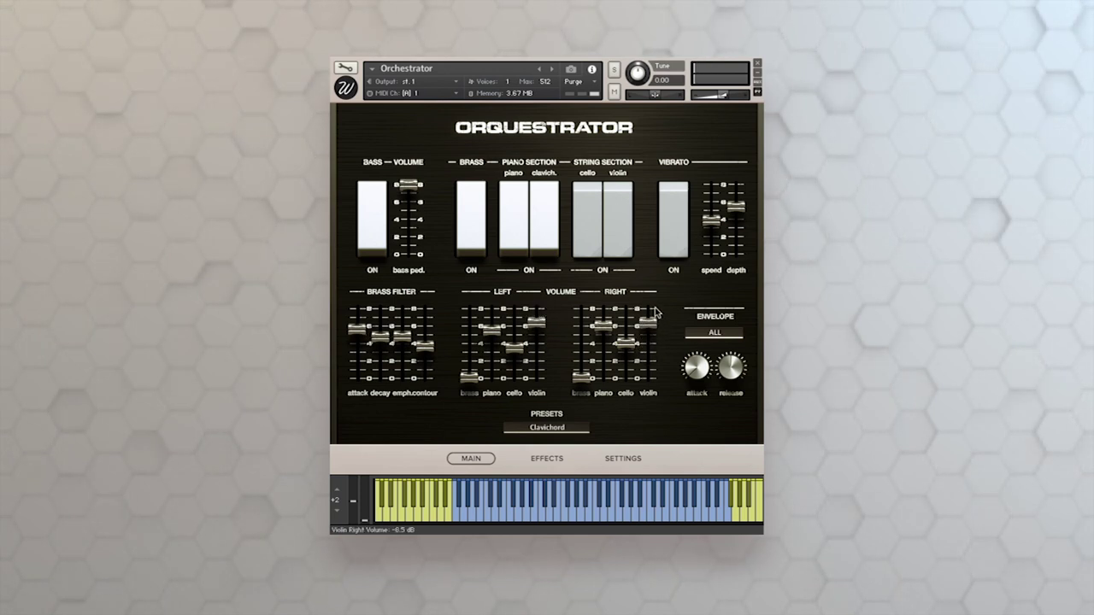
# Keep the envelope on ALL instruments and cut the release to 31.0 ms, leaving Clavichord loaded.
pyautogui.click(728, 334)
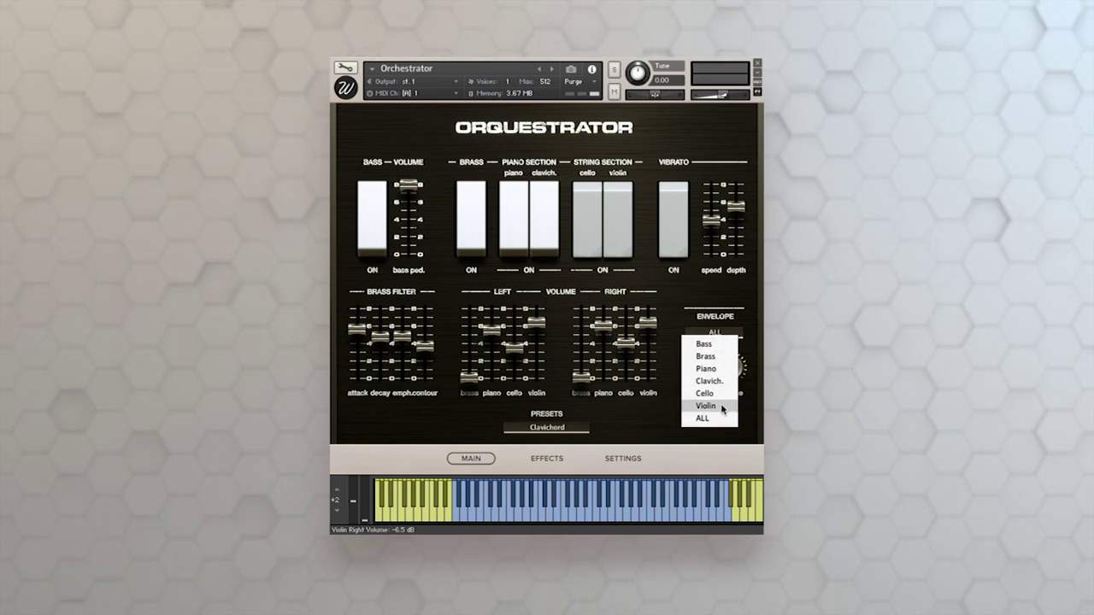
pyautogui.click(720, 282)
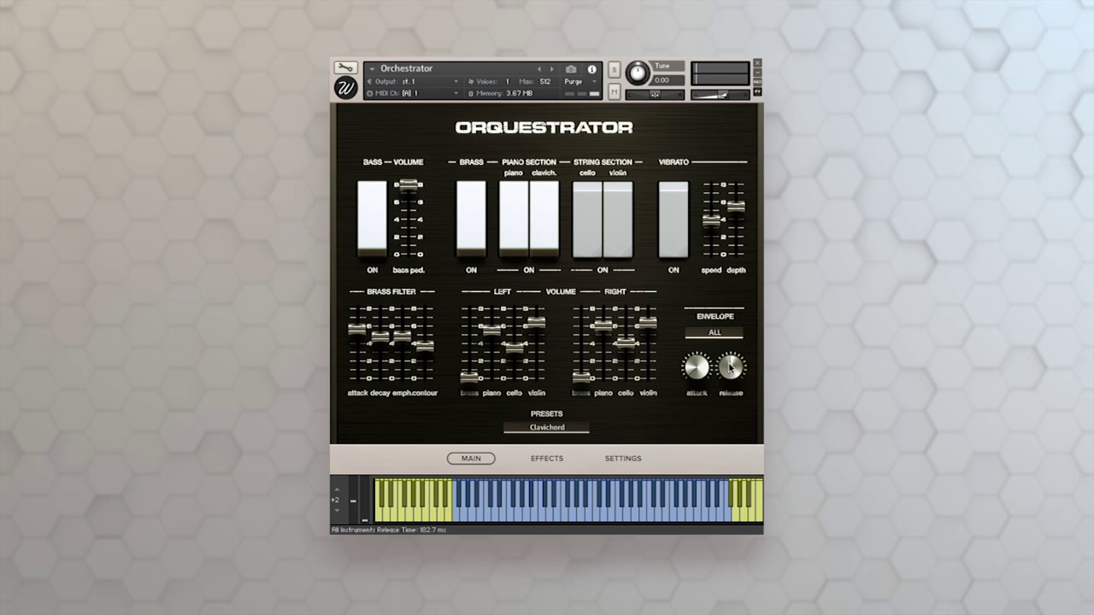
pyautogui.moveTo(730, 368); pyautogui.dragTo(733, 387)
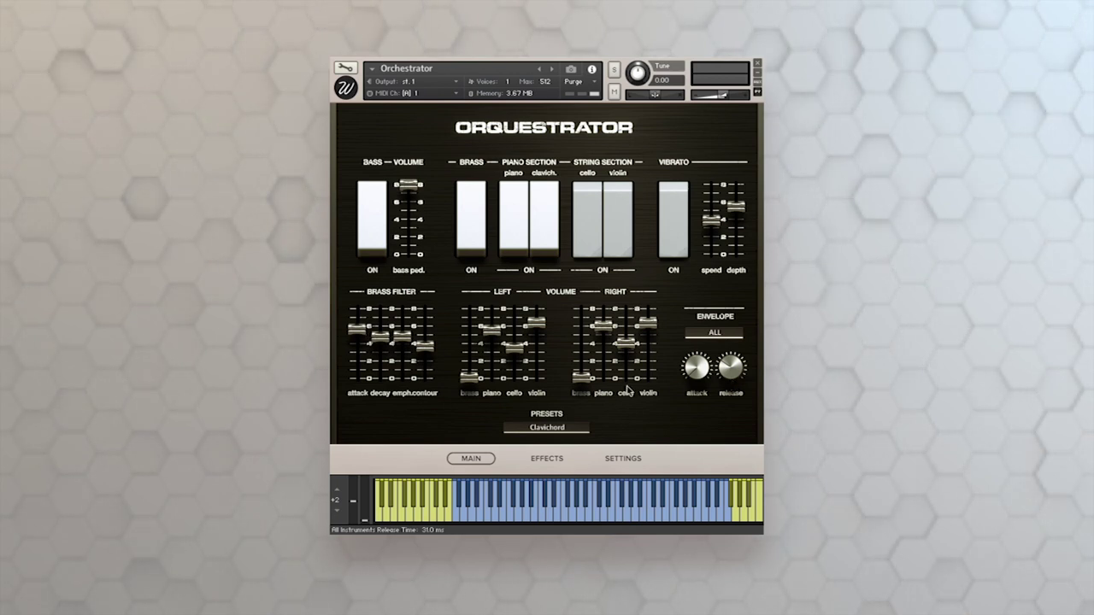
pyautogui.click(546, 429)
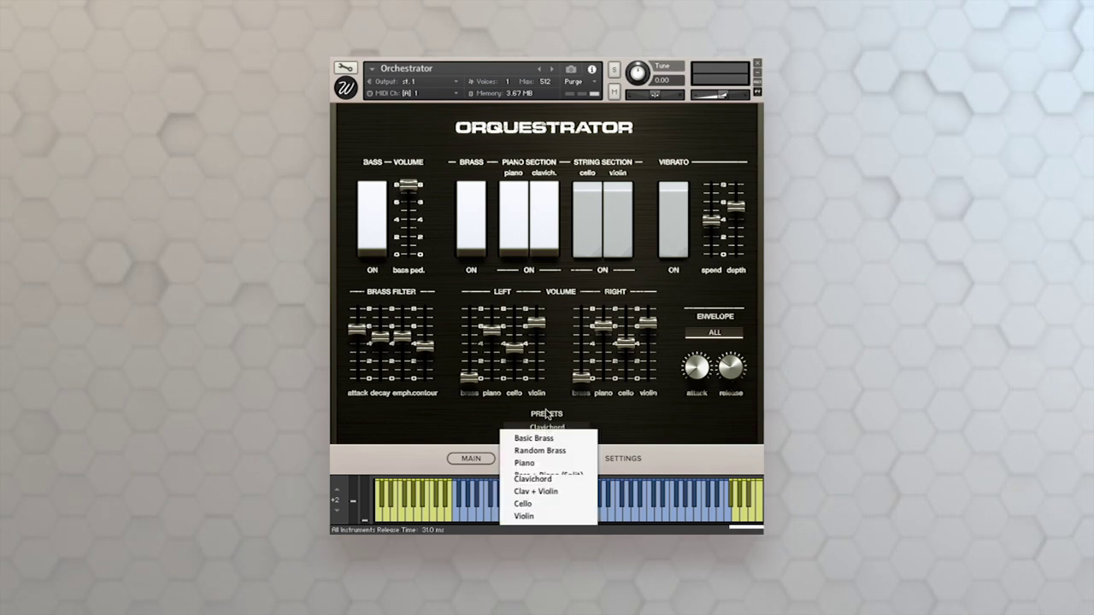
pyautogui.click(547, 415)
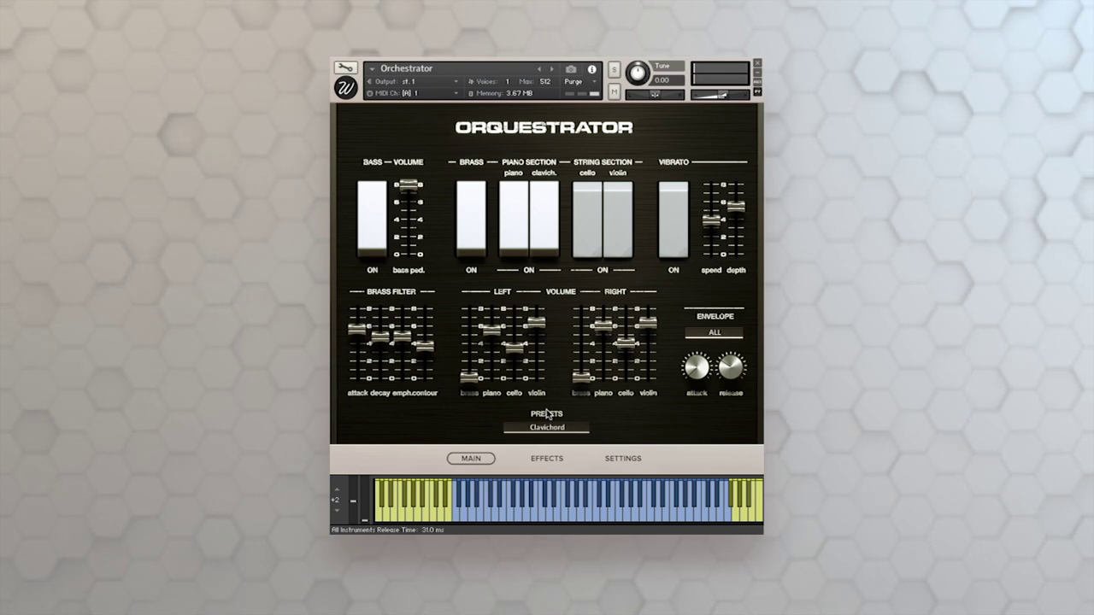
# On the Effects page, insert a Rotator into the first slot, then close its panel.
pyautogui.click(552, 459)
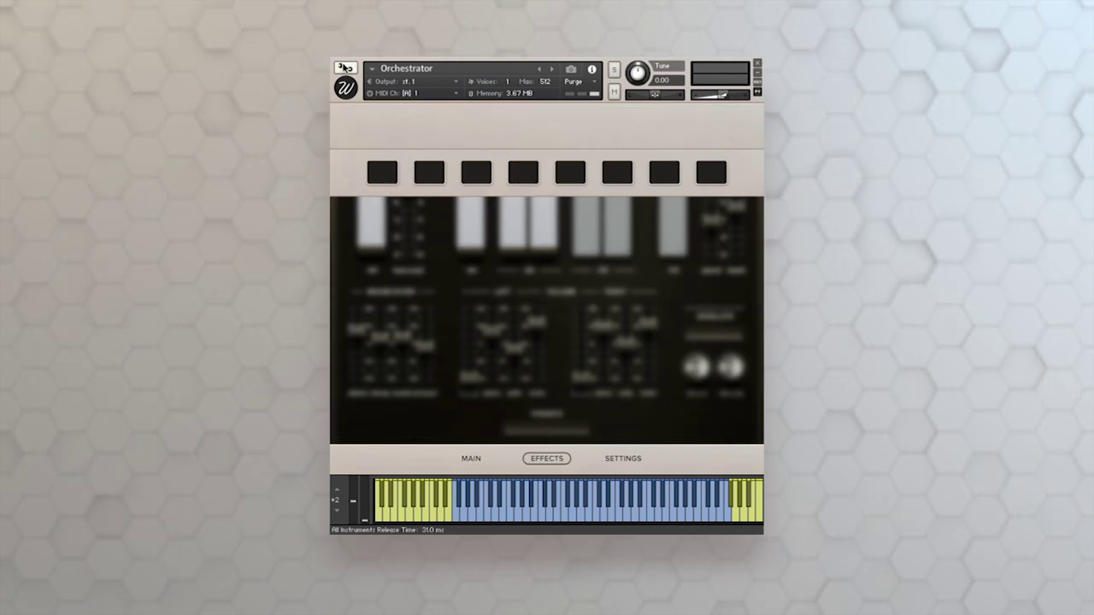
pyautogui.click(385, 171)
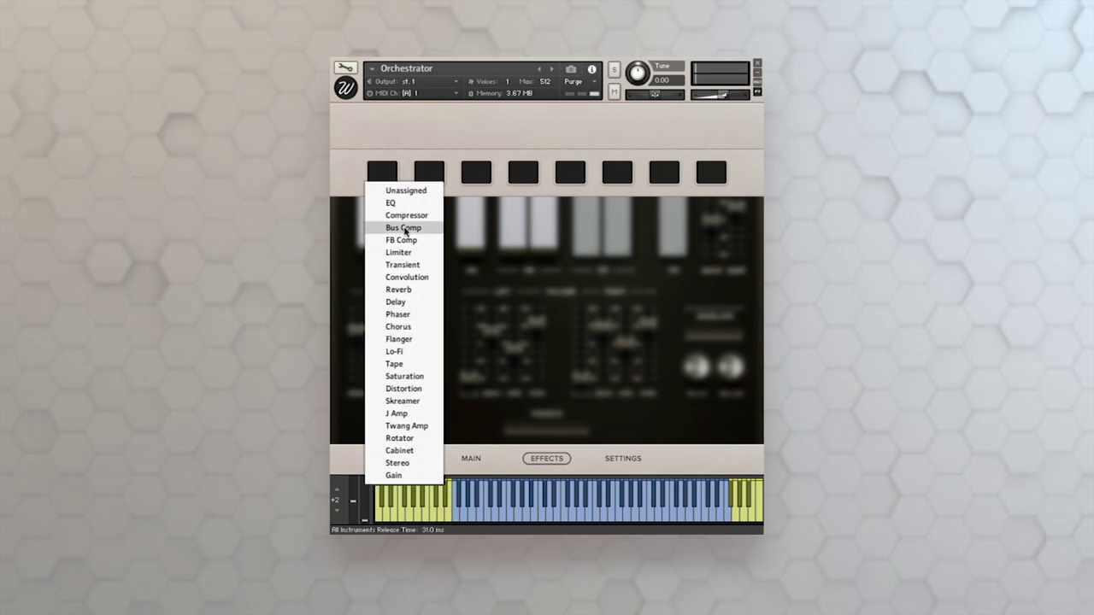
pyautogui.click(416, 438)
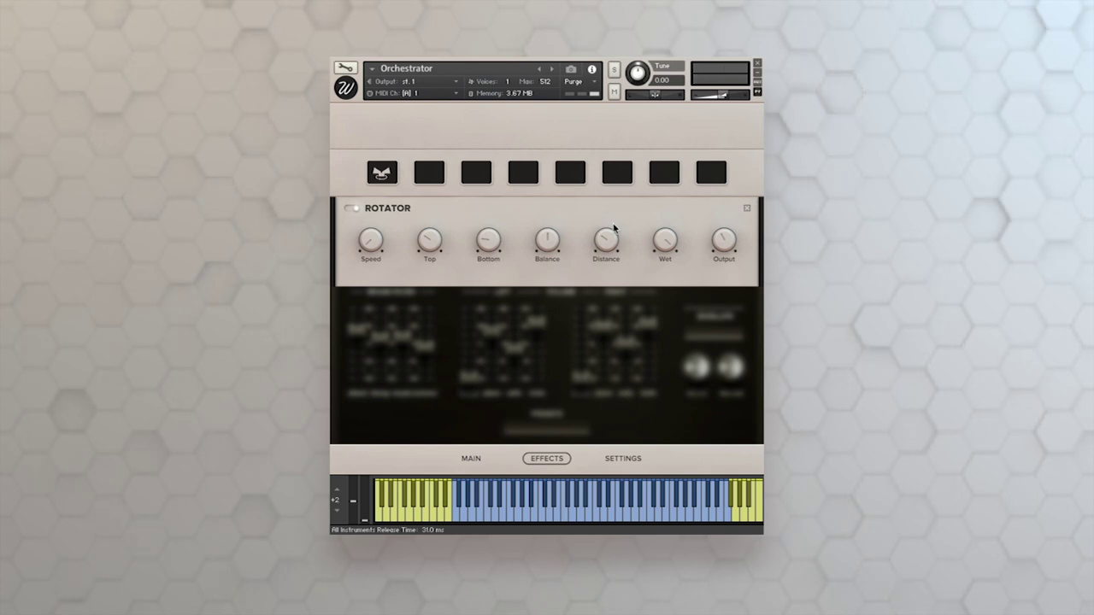
pyautogui.click(747, 209)
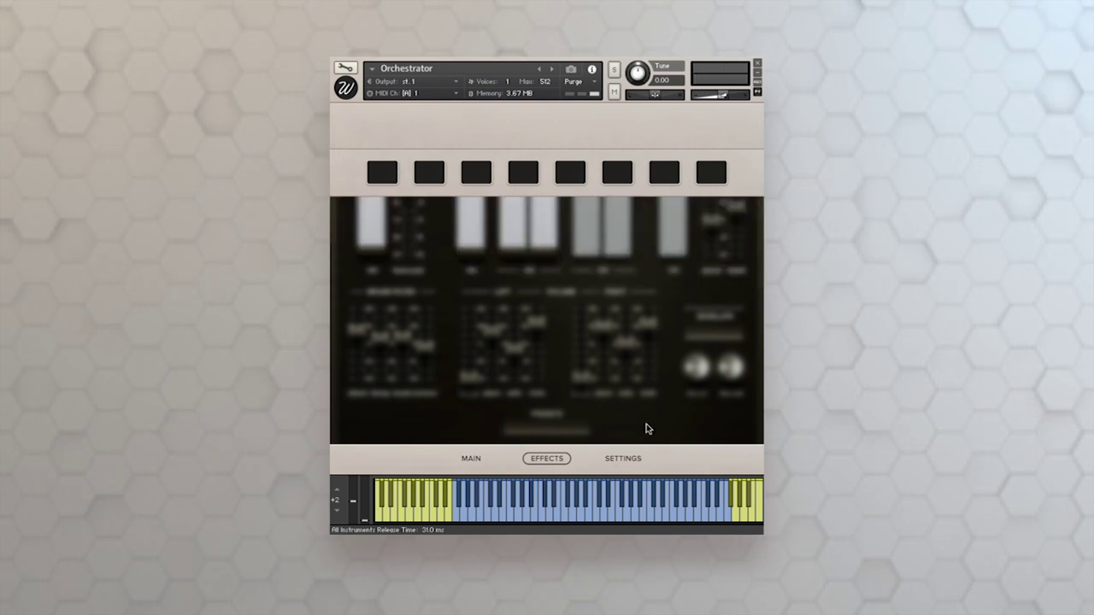
# On the Settings page, adjust the noise volume, settling around −16 dB.
pyautogui.click(612, 458)
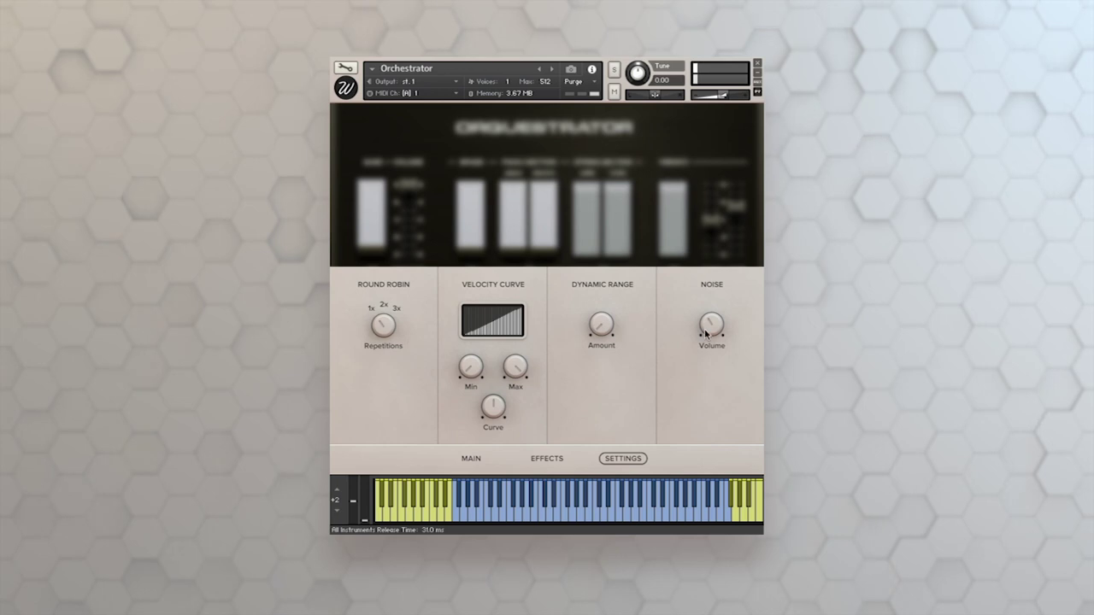
pyautogui.moveTo(707, 330)
pyautogui.mouseDown()
pyautogui.moveTo(707, 304)
pyautogui.moveTo(710, 324)
pyautogui.mouseUp()
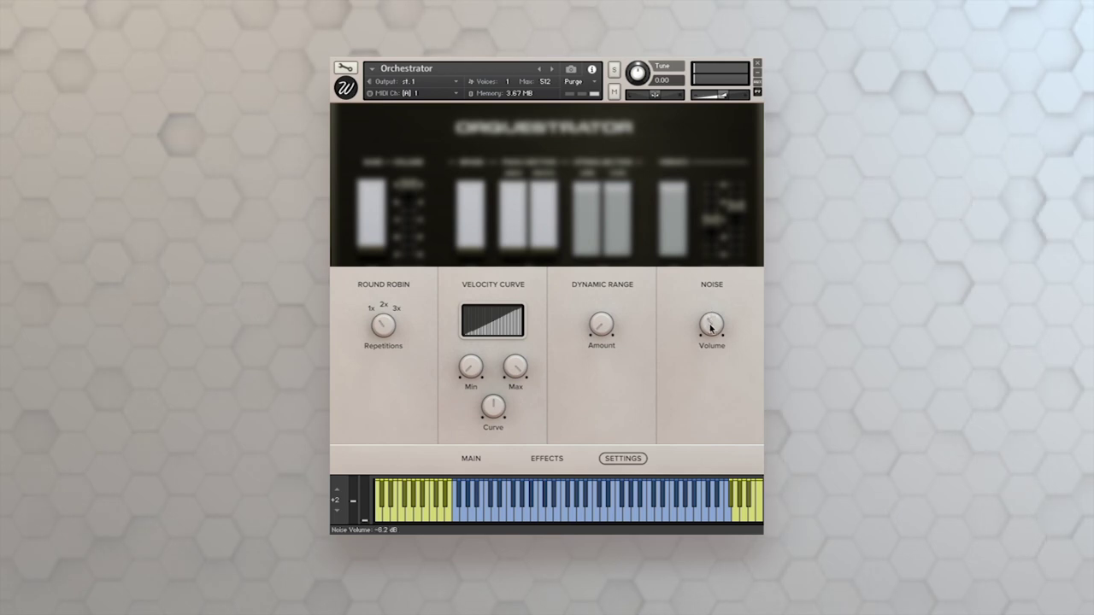
pyautogui.moveTo(710, 326); pyautogui.dragTo(716, 388)
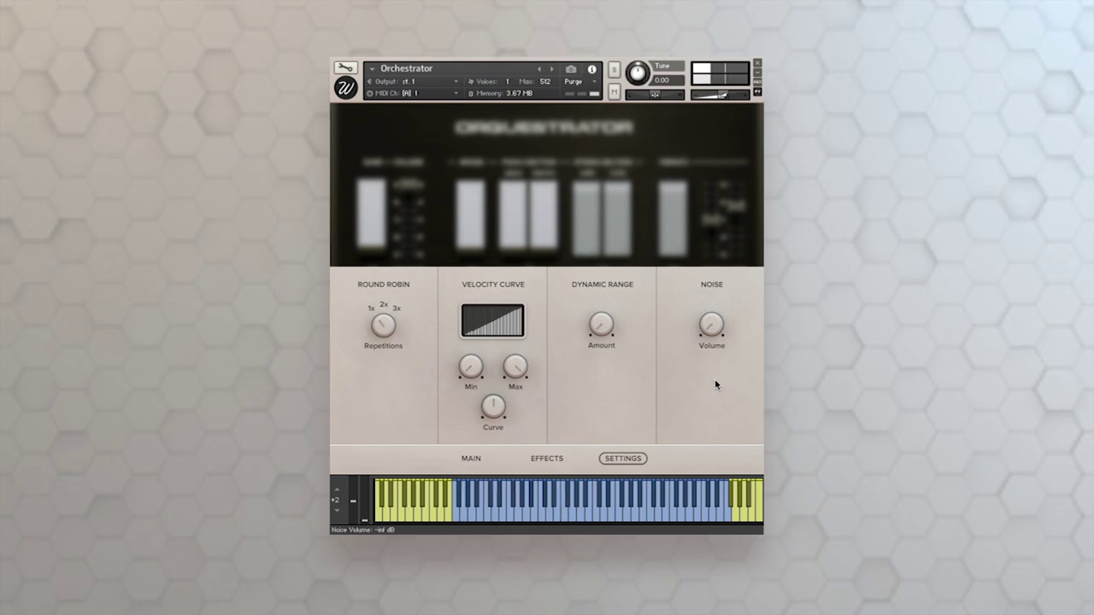
pyautogui.moveTo(718, 331); pyautogui.dragTo(718, 305)
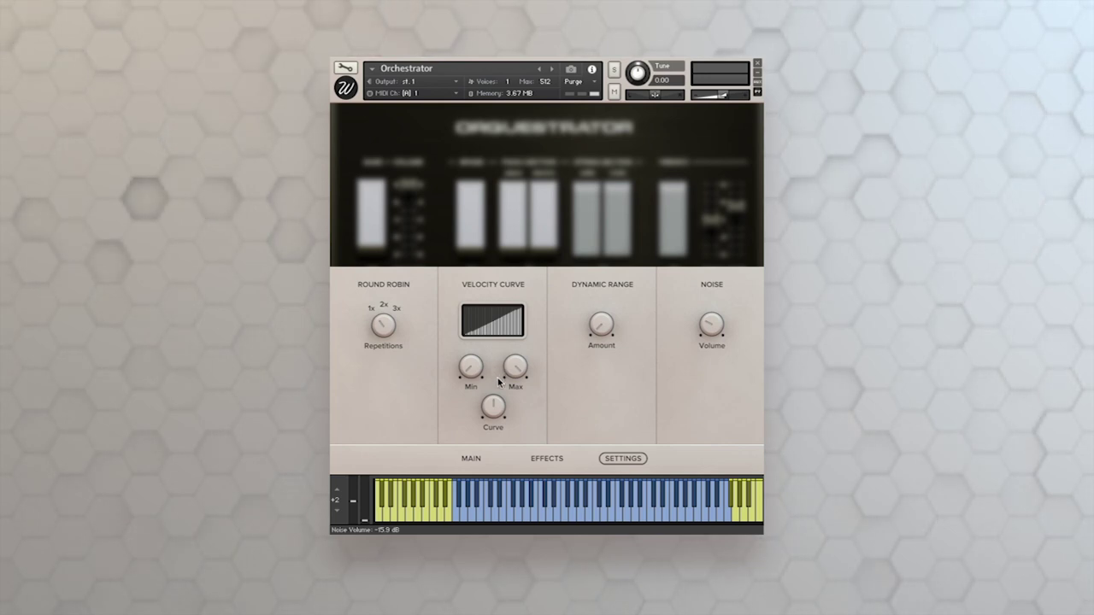
# Raise the minimum velocity to 47, bend the velocity curve to 22%, and return to Main.
pyautogui.moveTo(520, 369); pyautogui.dragTo(488, 403)
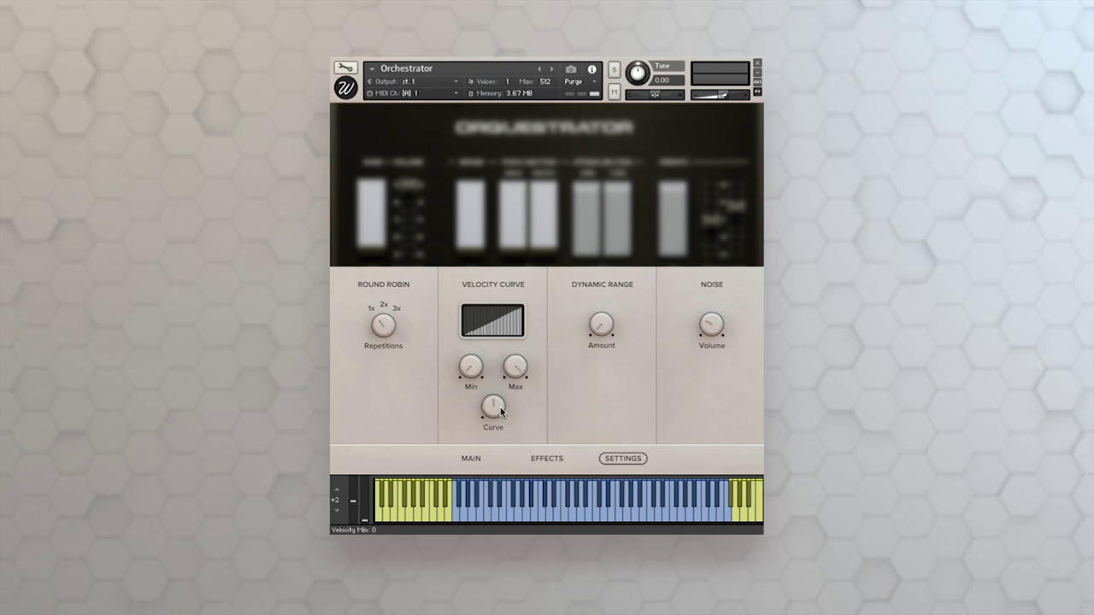
pyautogui.moveTo(501, 411)
pyautogui.mouseDown()
pyautogui.moveTo(501, 392)
pyautogui.moveTo(500, 425)
pyautogui.moveTo(498, 415)
pyautogui.mouseUp()
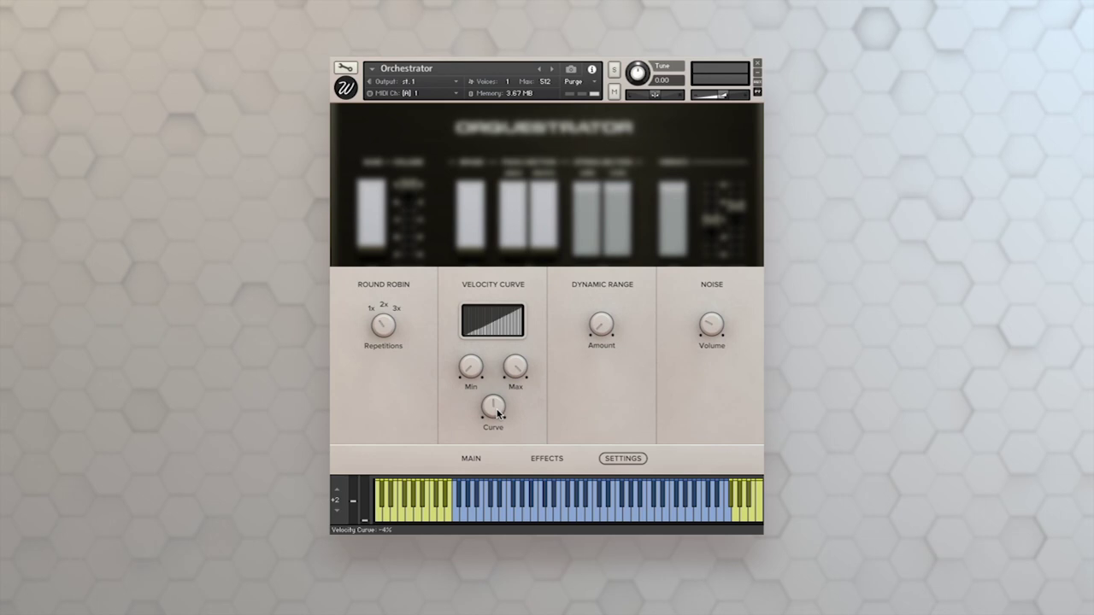
pyautogui.click(631, 459)
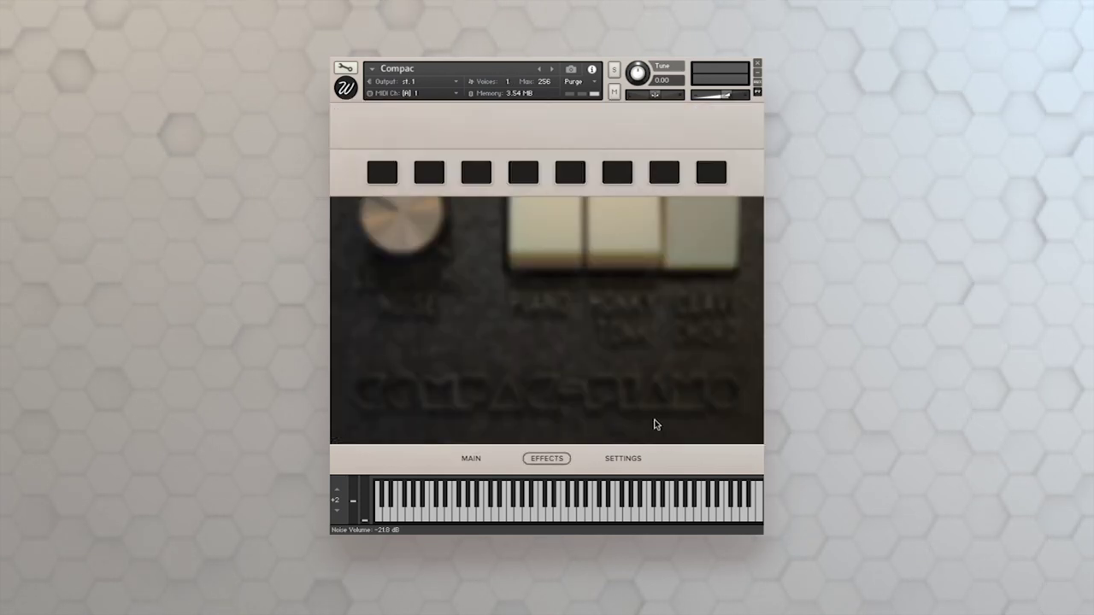
# Set Compac's envelope attack to 110.3 ms and lower the release noise volume slightly.
pyautogui.click(632, 459)
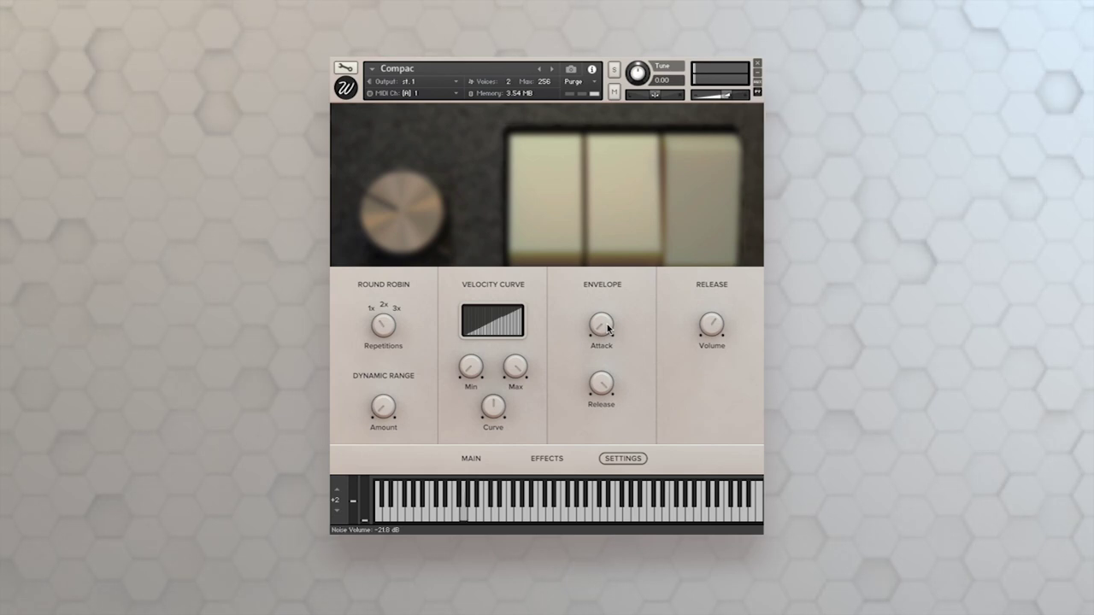
pyautogui.moveTo(607, 324); pyautogui.dragTo(712, 343)
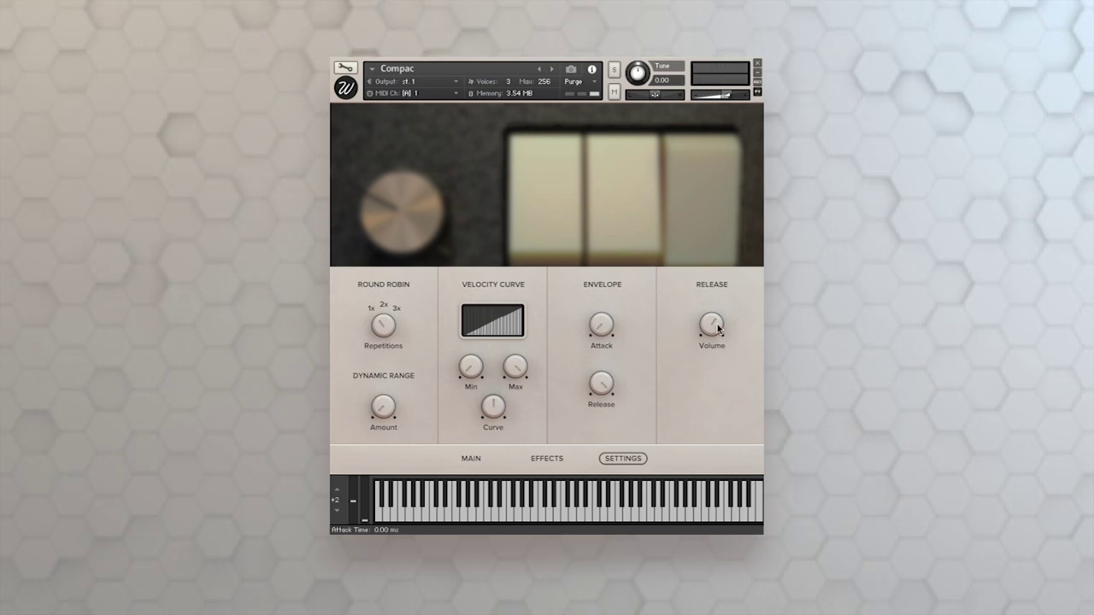
pyautogui.click(718, 327)
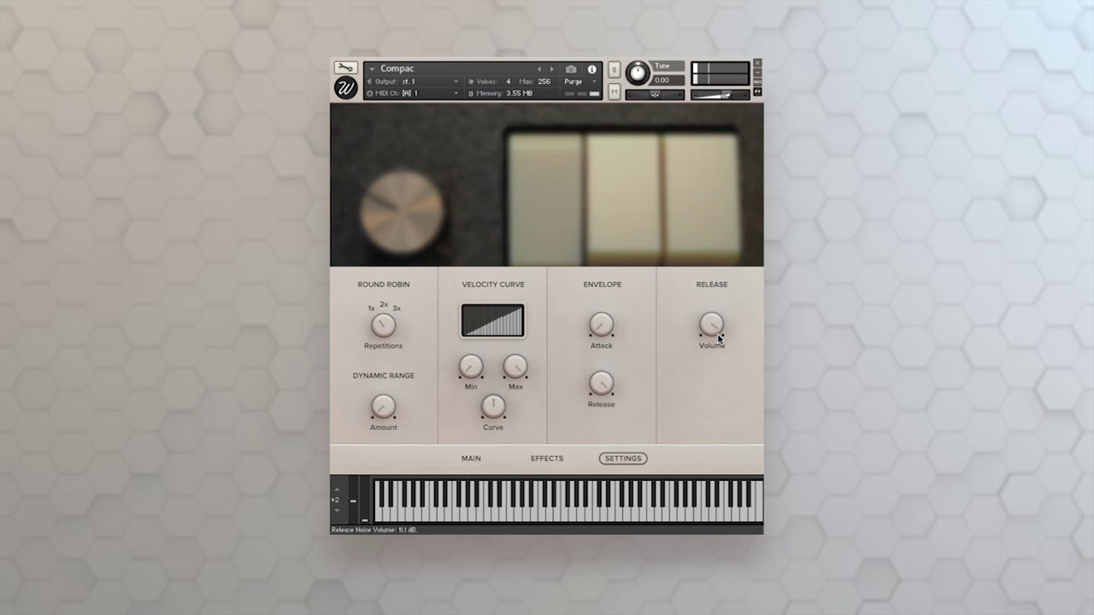
pyautogui.moveTo(723, 342); pyautogui.dragTo(716, 377)
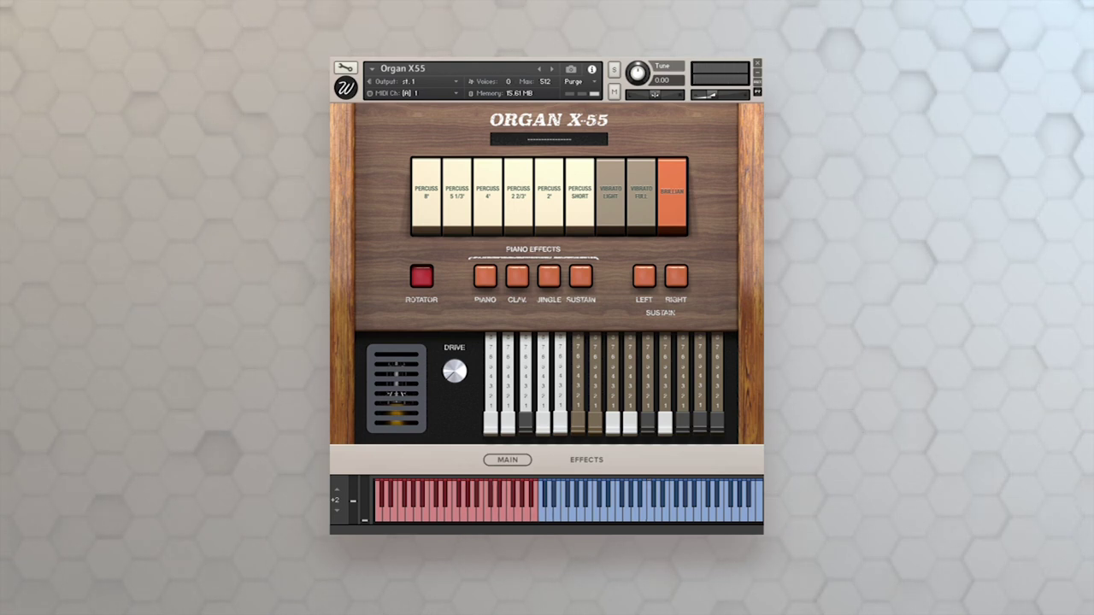
# Open the Organ X-55 preset list from the display under its title.
pyautogui.click(558, 140)
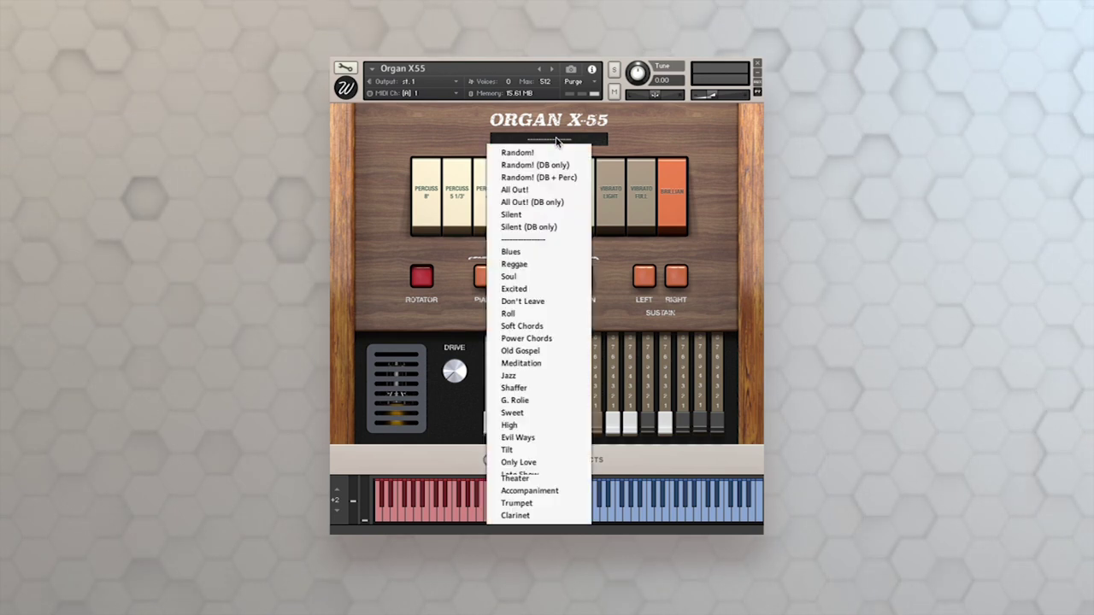
# Load the Blues preset and raise drawbar 1 to −6.0 dB.
pyautogui.click(507, 253)
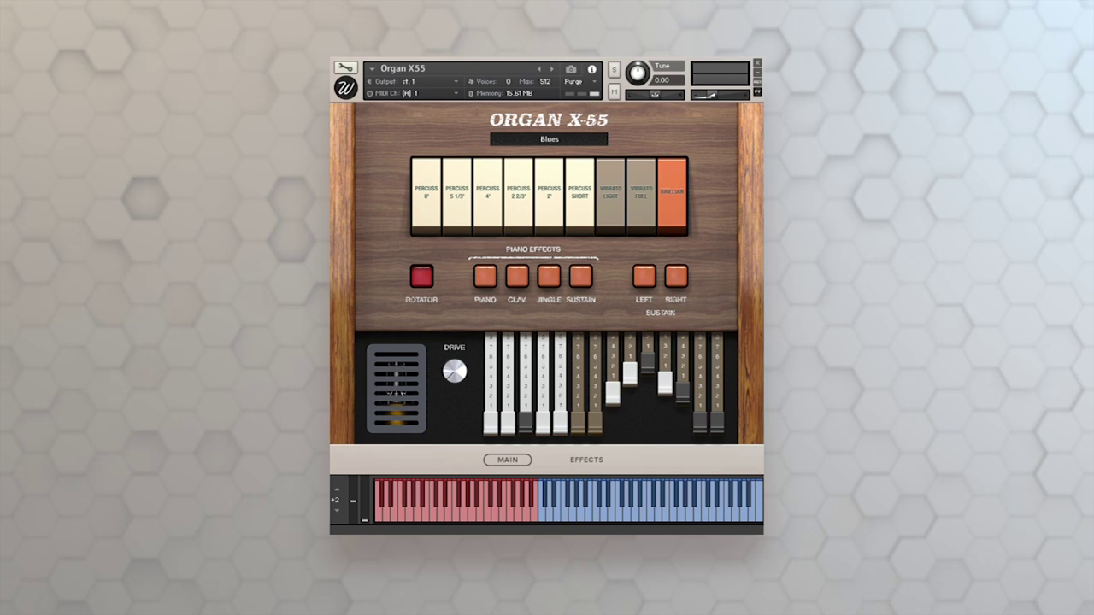
pyautogui.moveTo(492, 390); pyautogui.dragTo(500, 436)
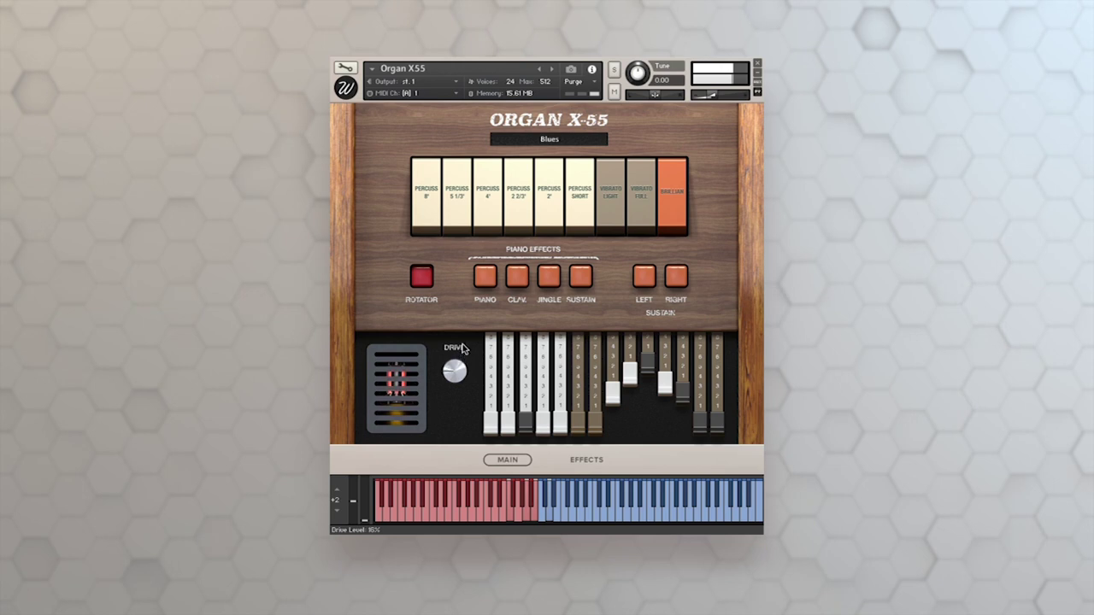
# Try drive at 27% and the rotator, then leave the rotator off and drive at 0%.
pyautogui.moveTo(462, 348); pyautogui.dragTo(473, 329)
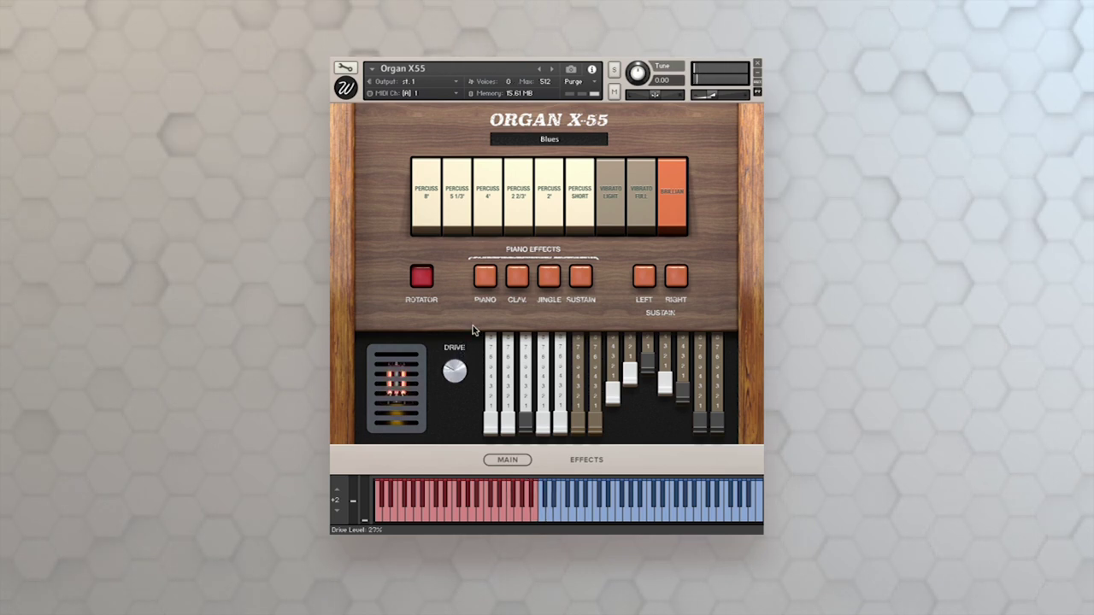
pyautogui.click(422, 274)
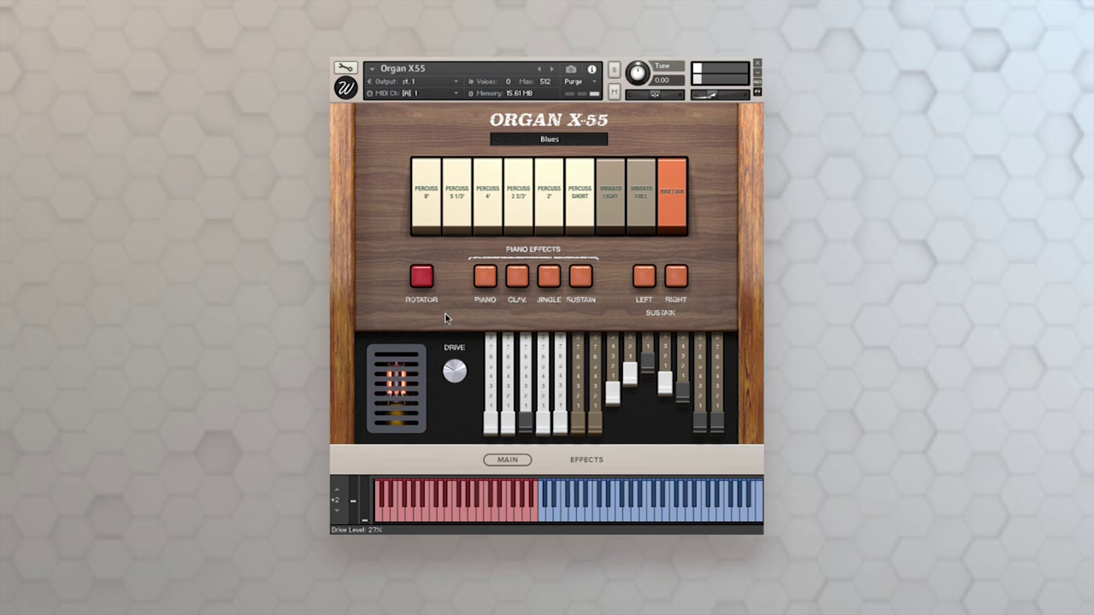
pyautogui.click(429, 282)
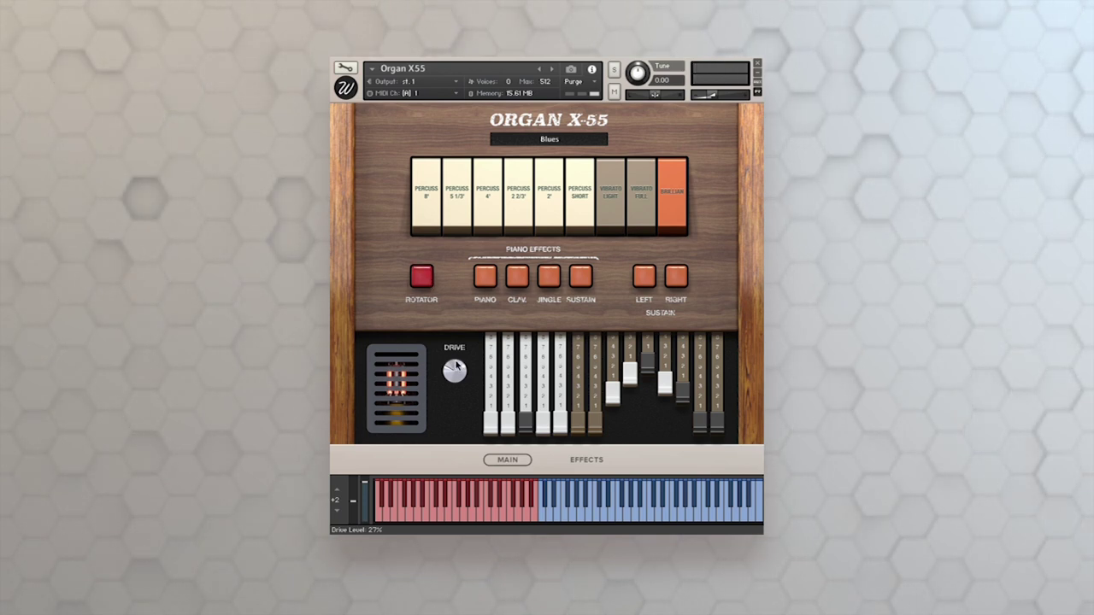
pyautogui.moveTo(457, 370); pyautogui.dragTo(460, 427)
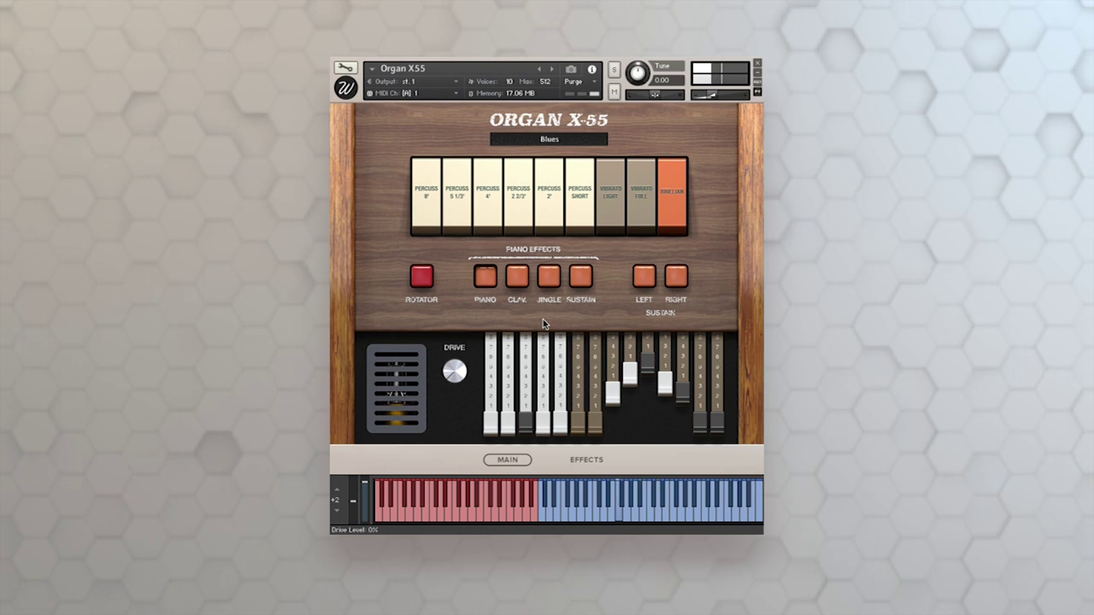
pyautogui.click(516, 273)
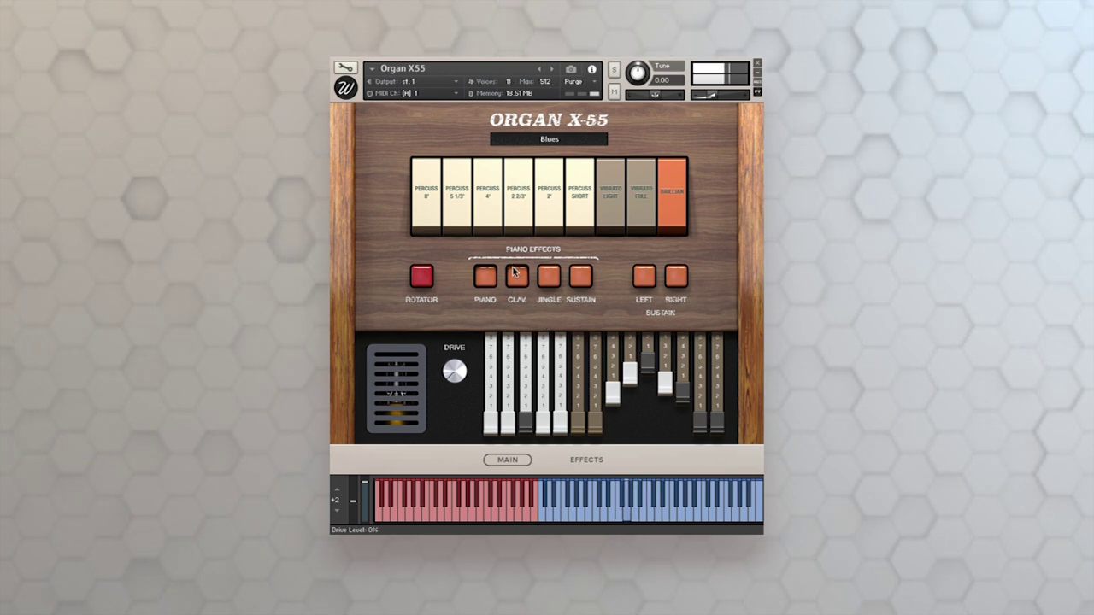
pyautogui.click(494, 282)
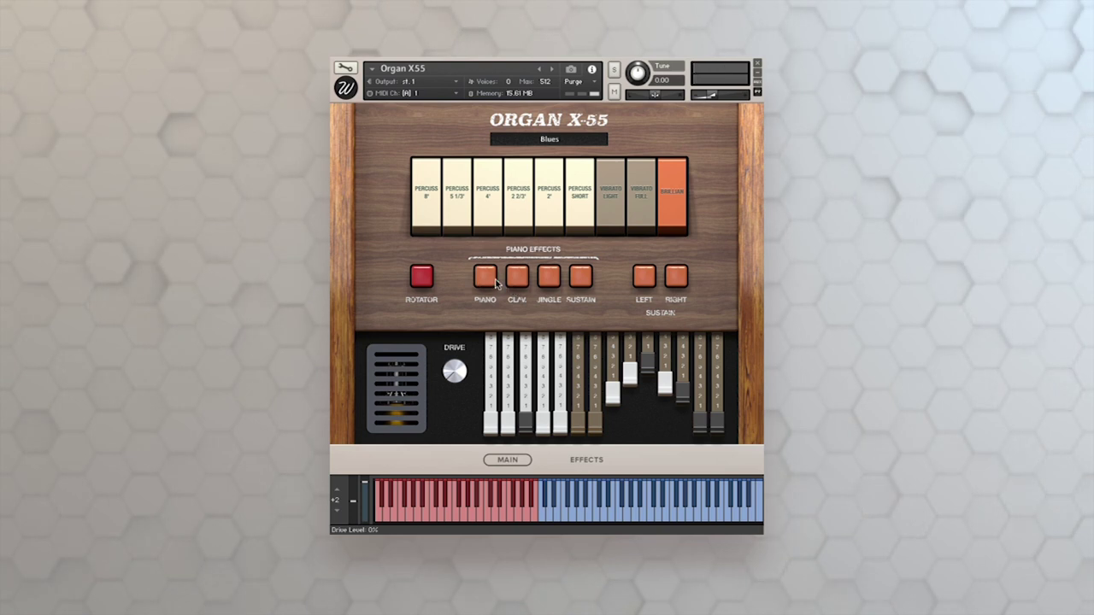
pyautogui.click(570, 278)
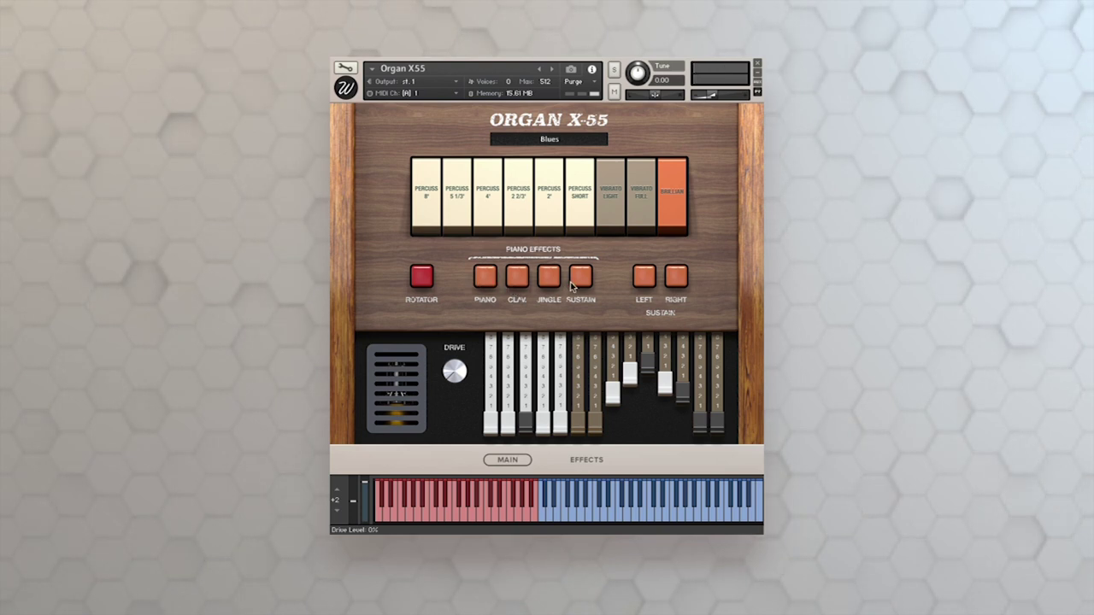
pyautogui.click(676, 277)
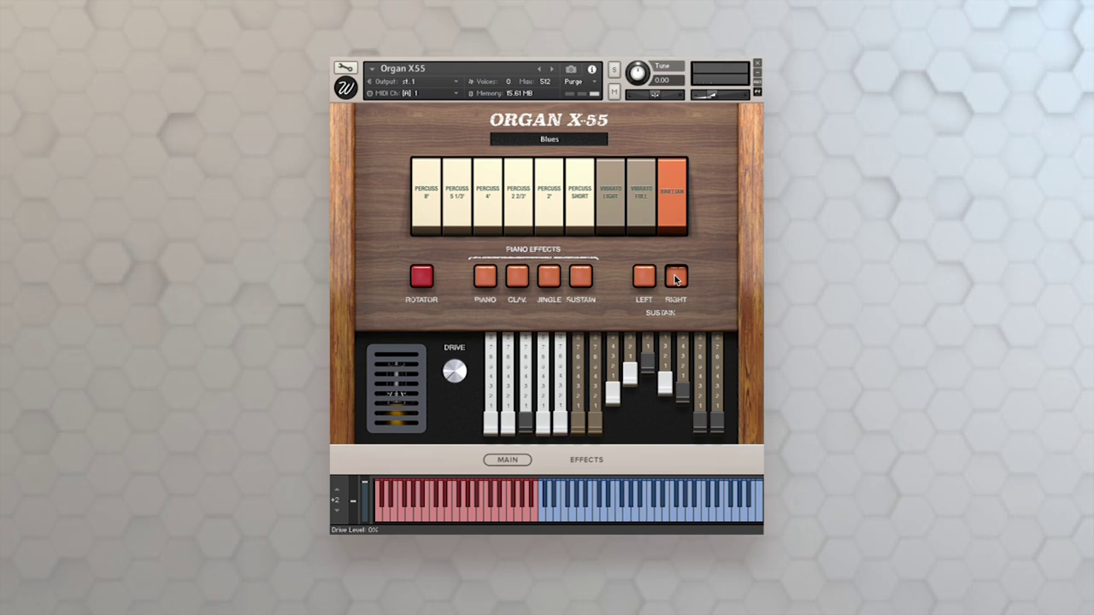
pyautogui.click(674, 275)
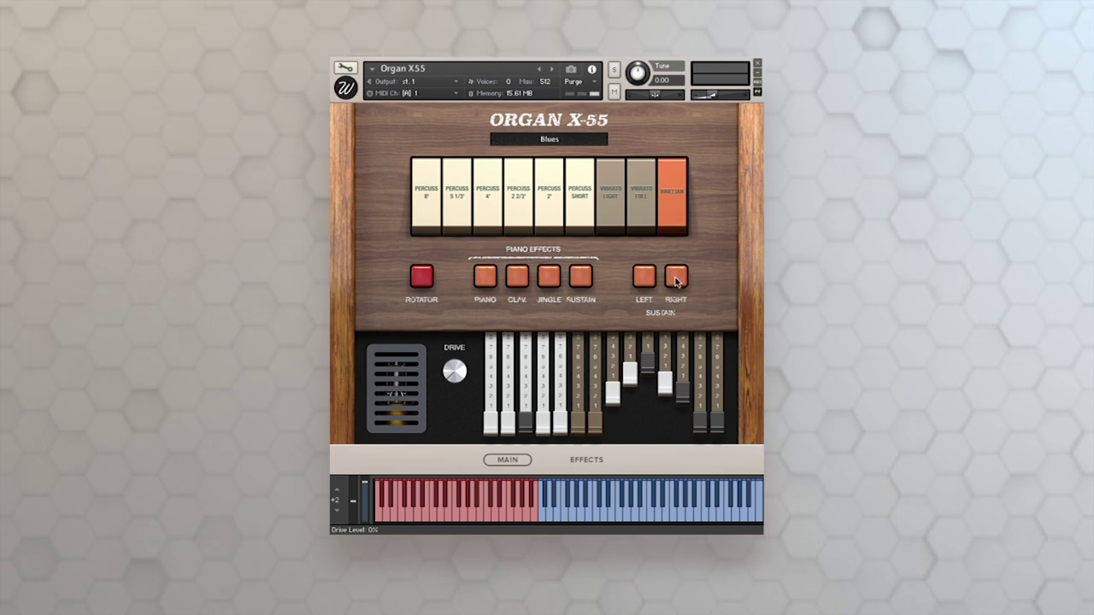
pyautogui.click(551, 224)
pyautogui.click(519, 225)
pyautogui.click(492, 222)
pyautogui.click(461, 221)
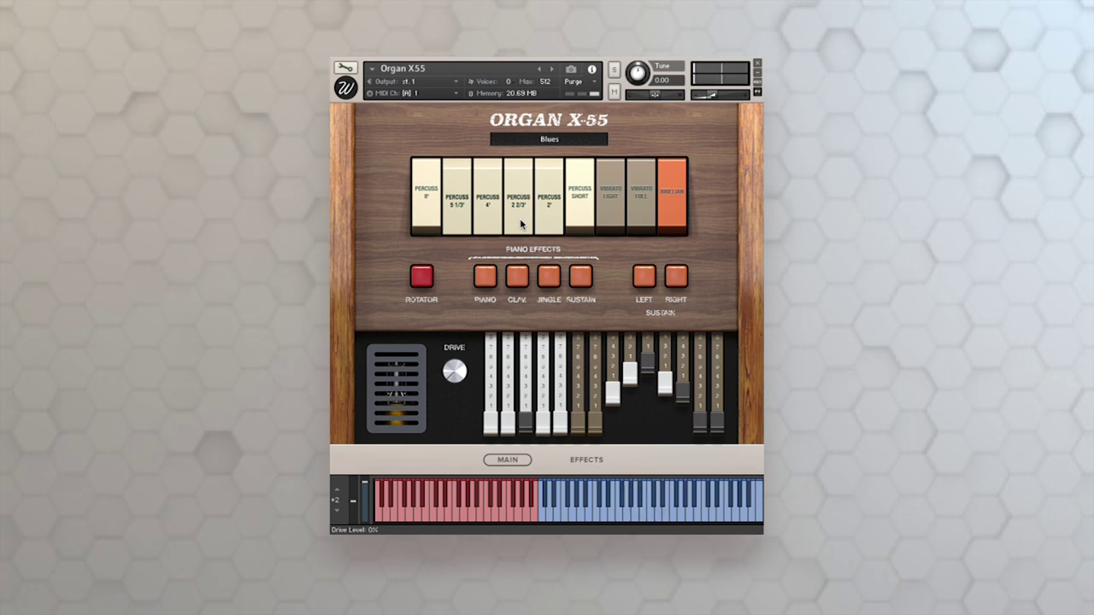
pyautogui.click(539, 221)
pyautogui.click(463, 228)
pyautogui.click(489, 226)
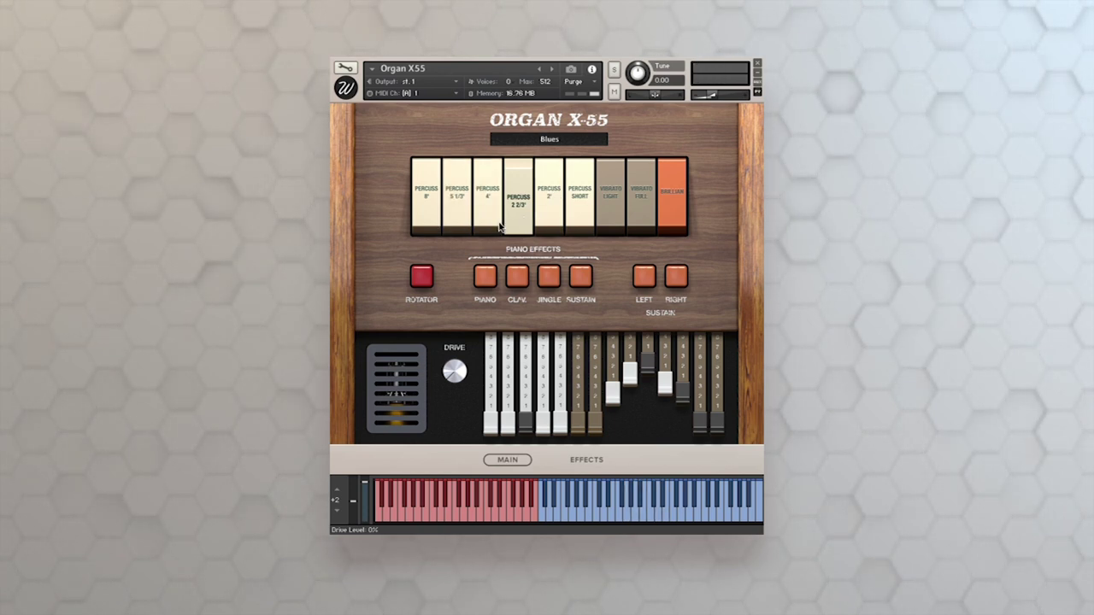
pyautogui.click(520, 224)
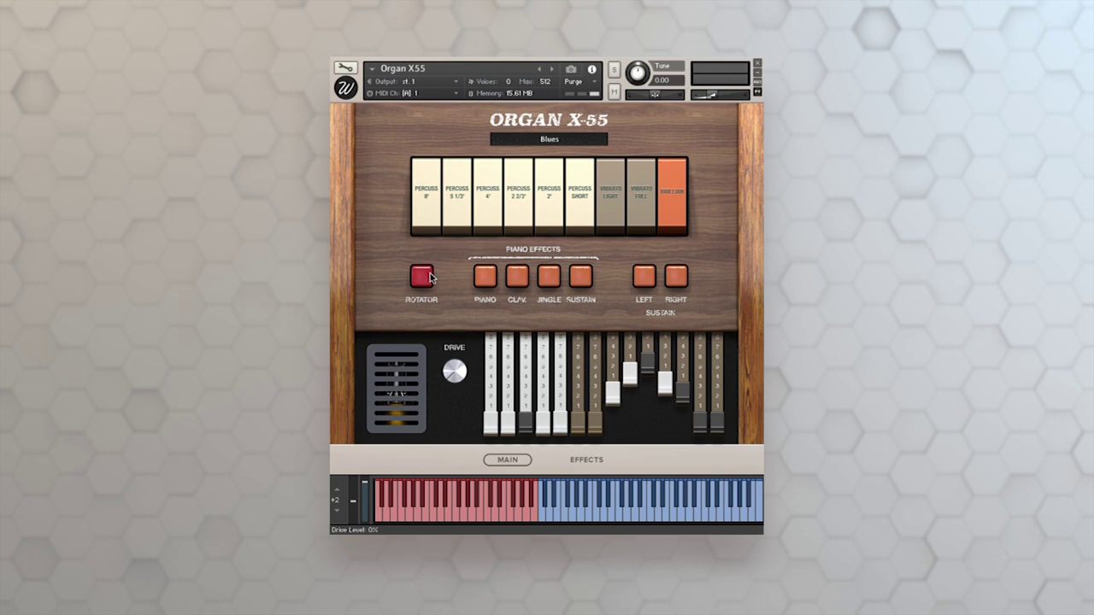
pyautogui.click(643, 218)
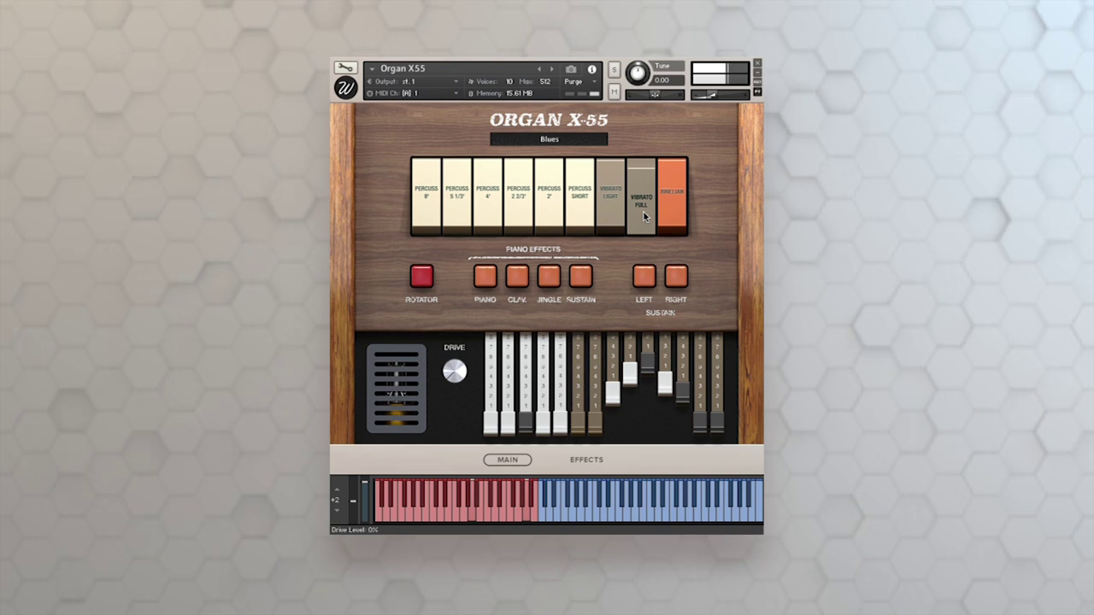
pyautogui.click(643, 212)
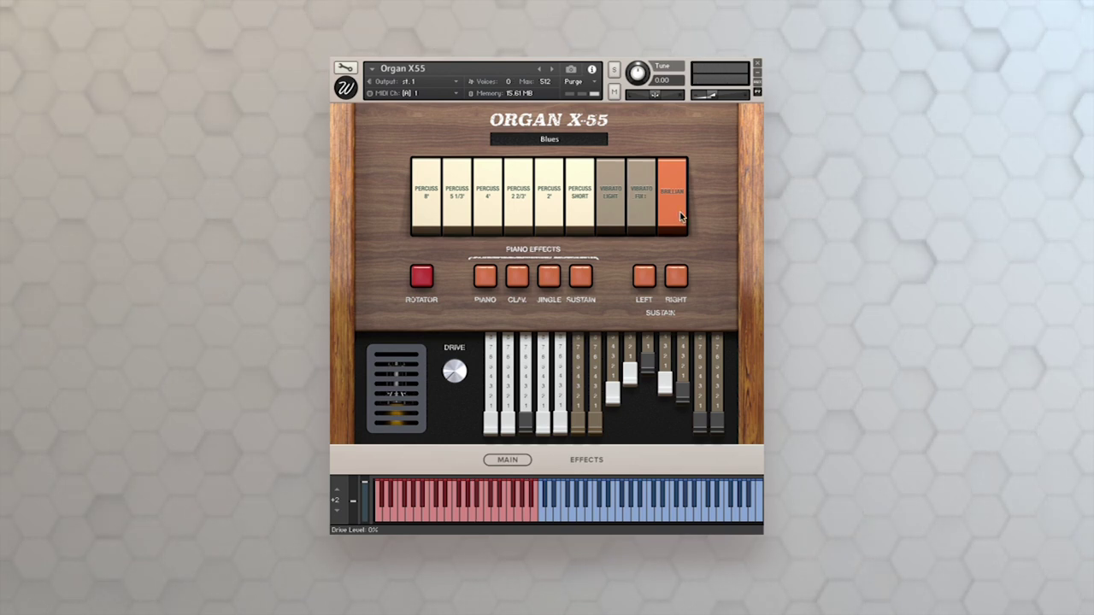
pyautogui.click(682, 216)
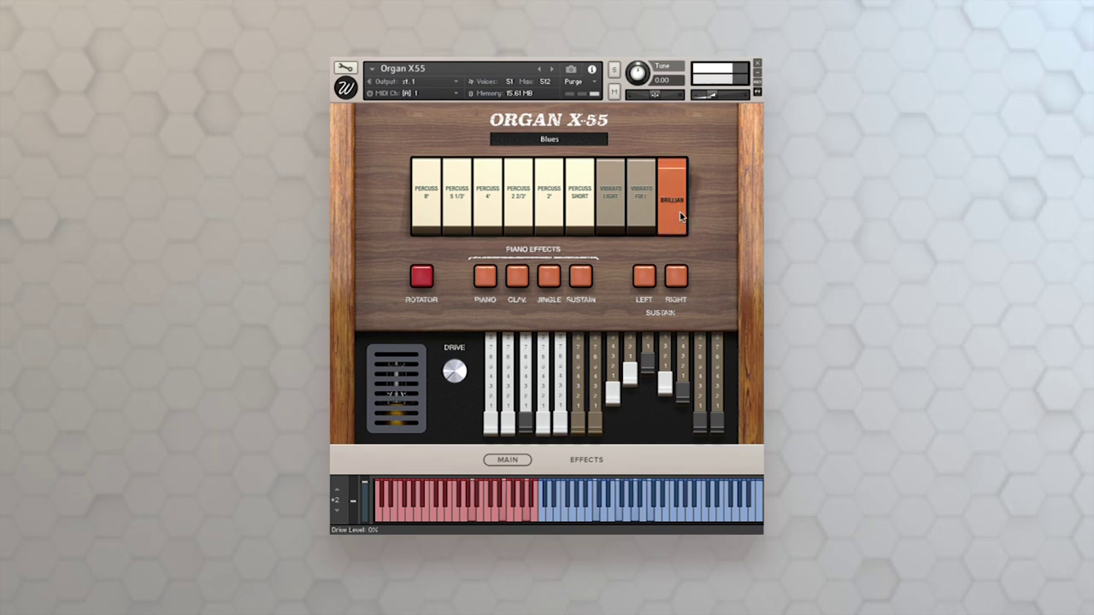
pyautogui.click(682, 209)
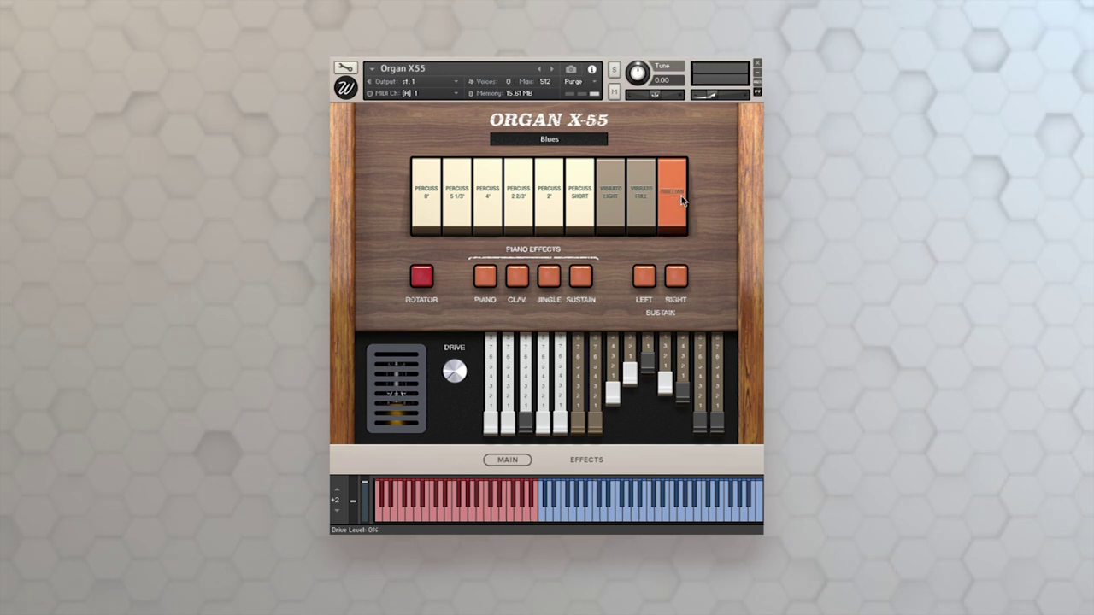
# Raise Organ X-55's drawbar 5 to −6.0 dB and set it to Learn MIDI CC# Automation.
pyautogui.click(595, 460)
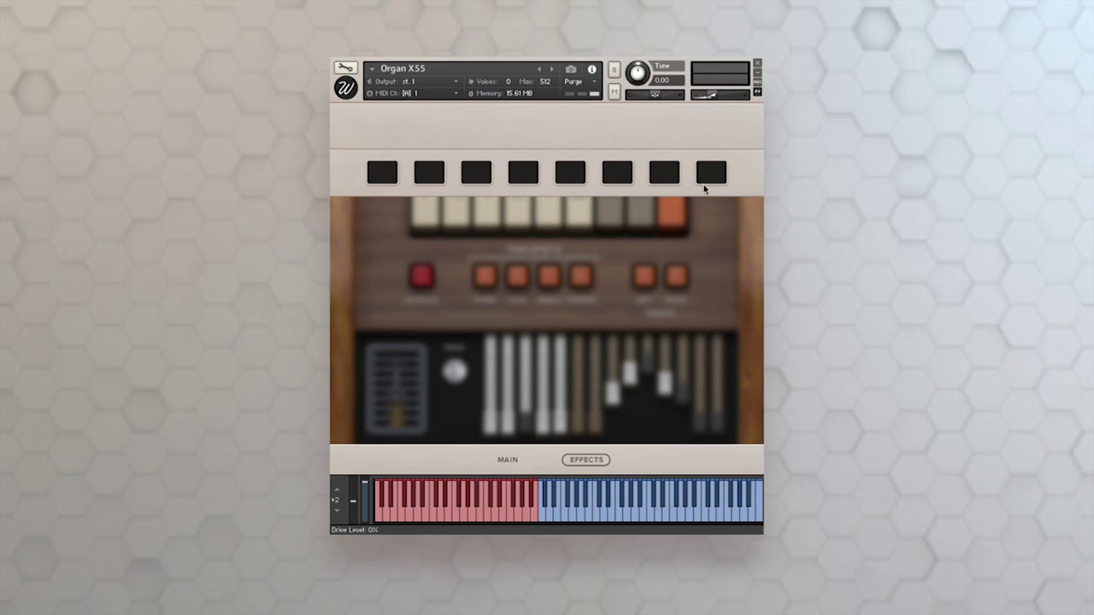
pyautogui.click(598, 460)
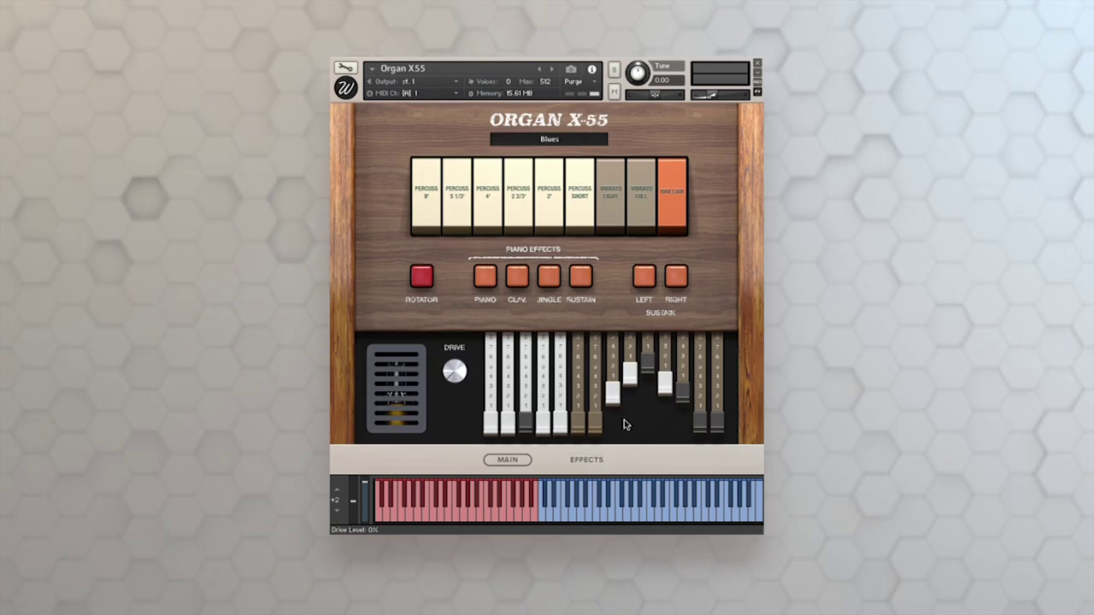
pyautogui.moveTo(561, 423)
pyautogui.mouseDown()
pyautogui.moveTo(560, 361)
pyautogui.moveTo(562, 436)
pyautogui.moveTo(561, 352)
pyautogui.moveTo(564, 439)
pyautogui.mouseUp()
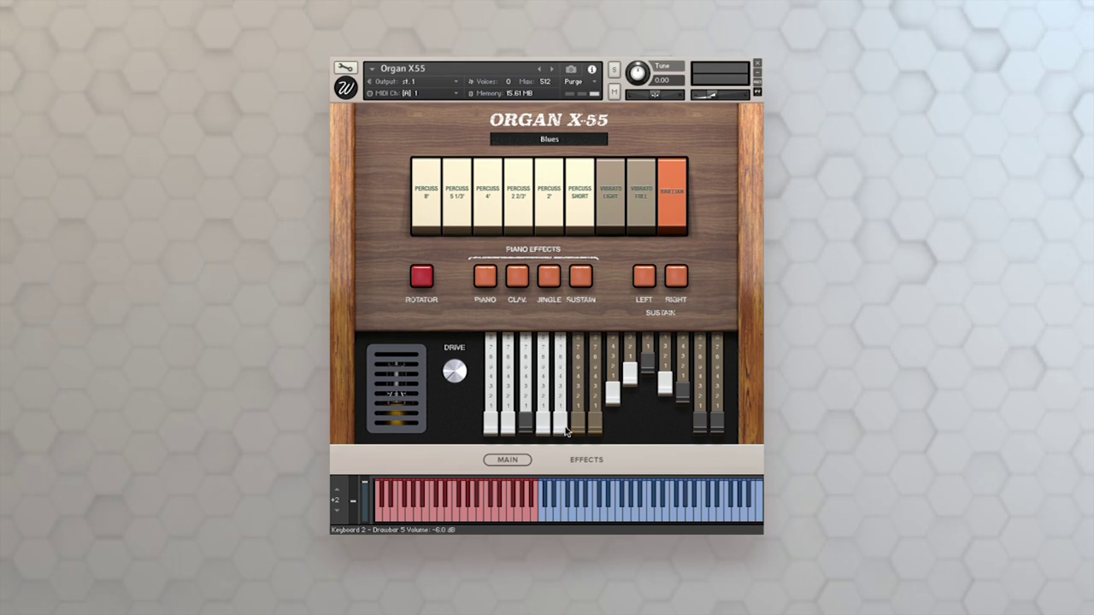
pyautogui.rightClick(561, 386)
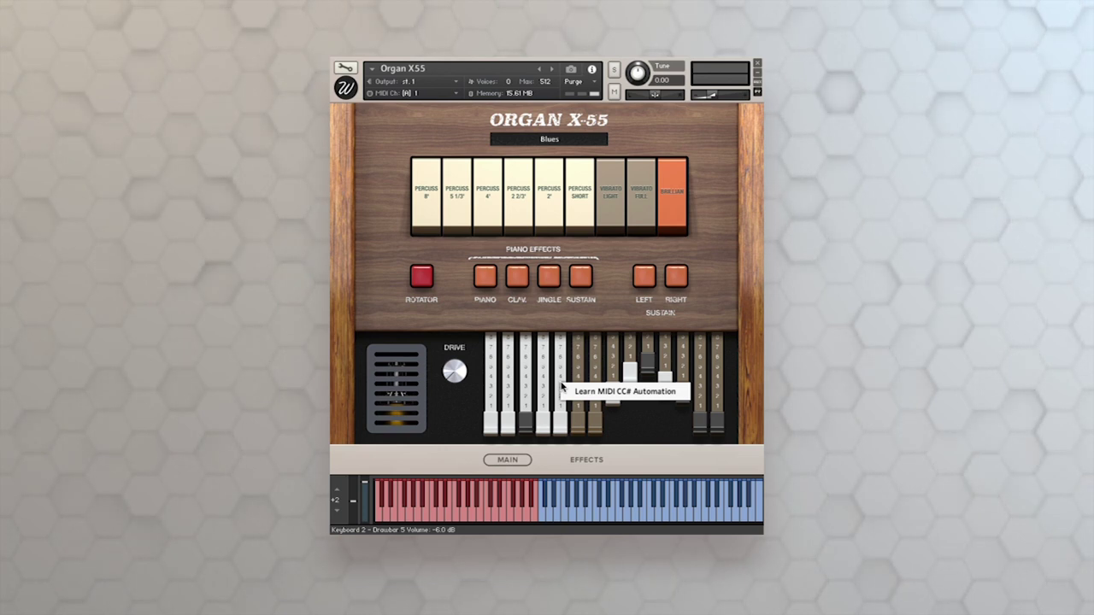
pyautogui.click(580, 390)
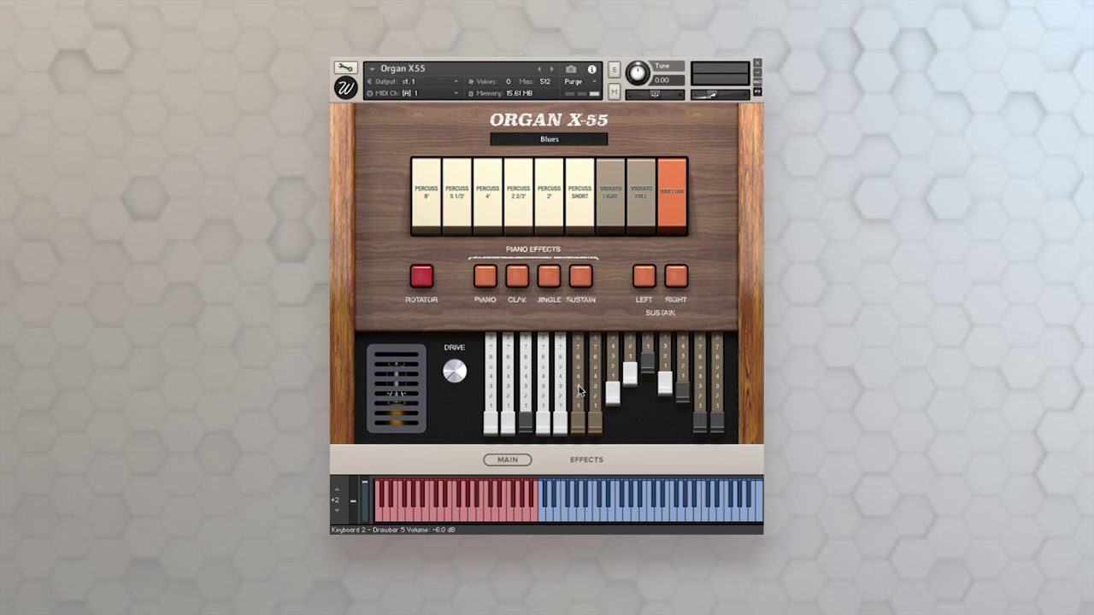